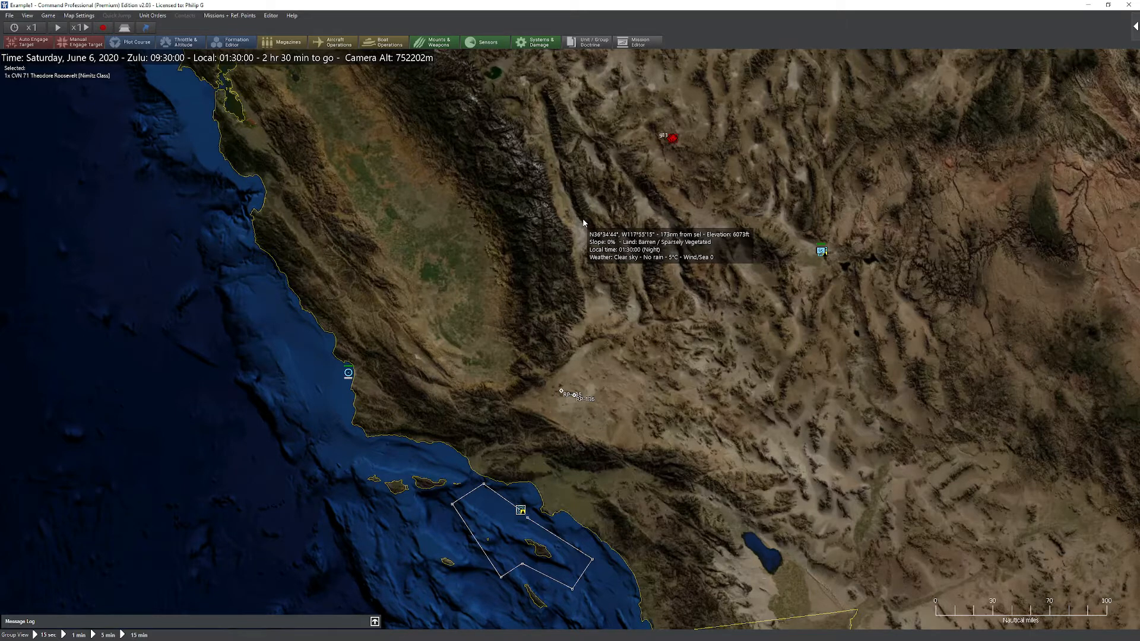
# Select the carrier group off the Southern California coast and bring it into close view
pyautogui.moveTo(597, 234); pyautogui.dragTo(594, 227)
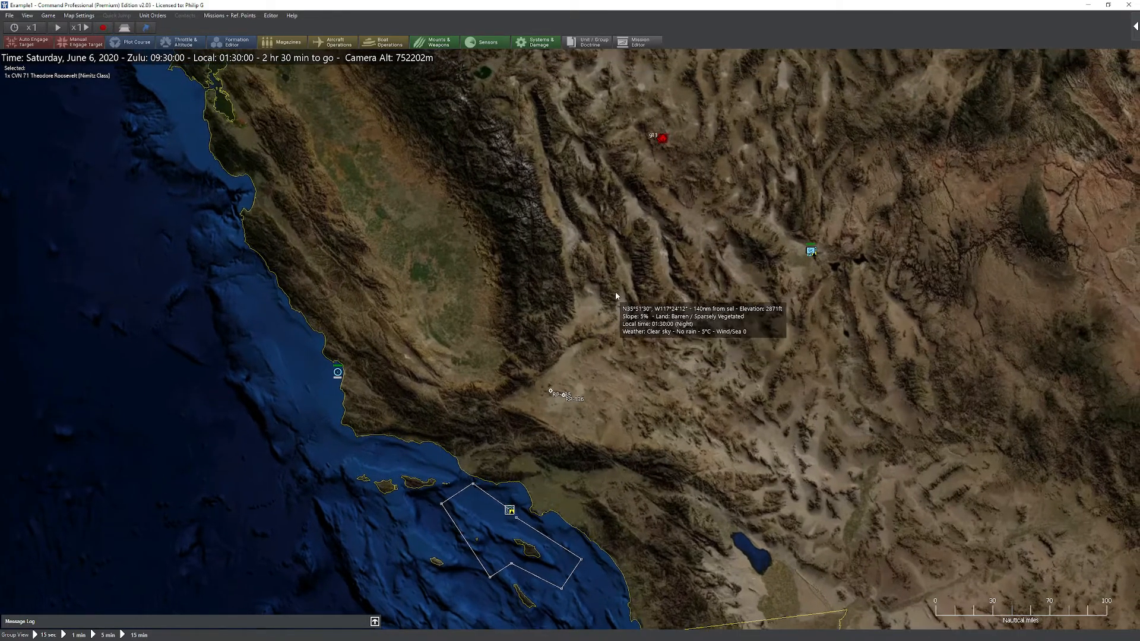
pyautogui.moveTo(615, 291); pyautogui.dragTo(657, 159)
pyautogui.click(560, 374)
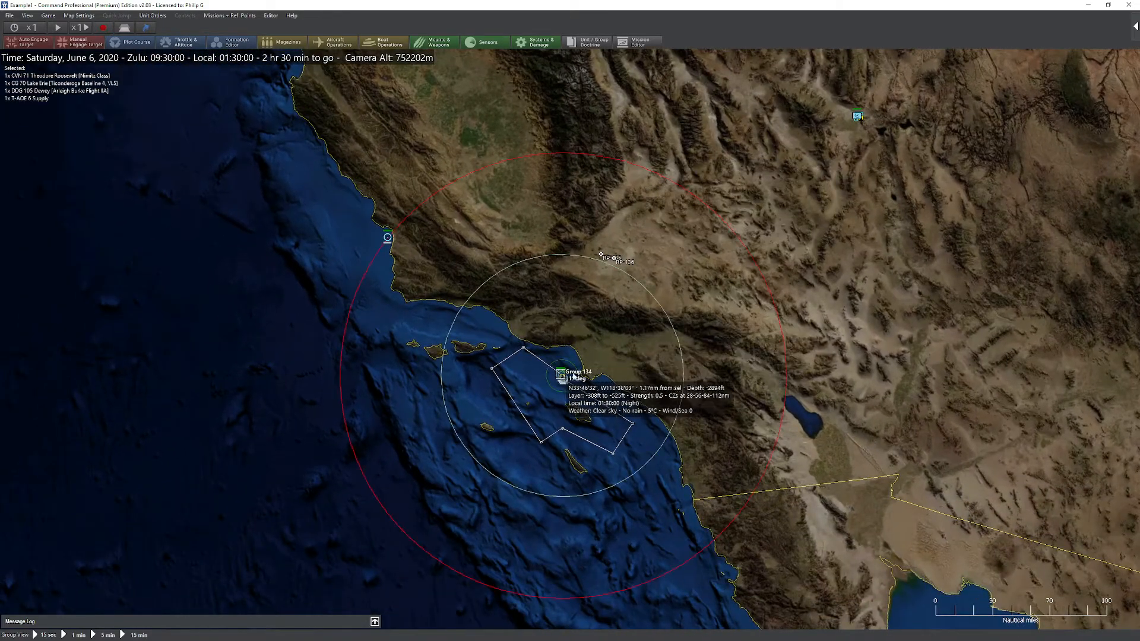
pyautogui.scroll(5, 561, 375)
pyautogui.moveTo(638, 334); pyautogui.dragTo(639, 322)
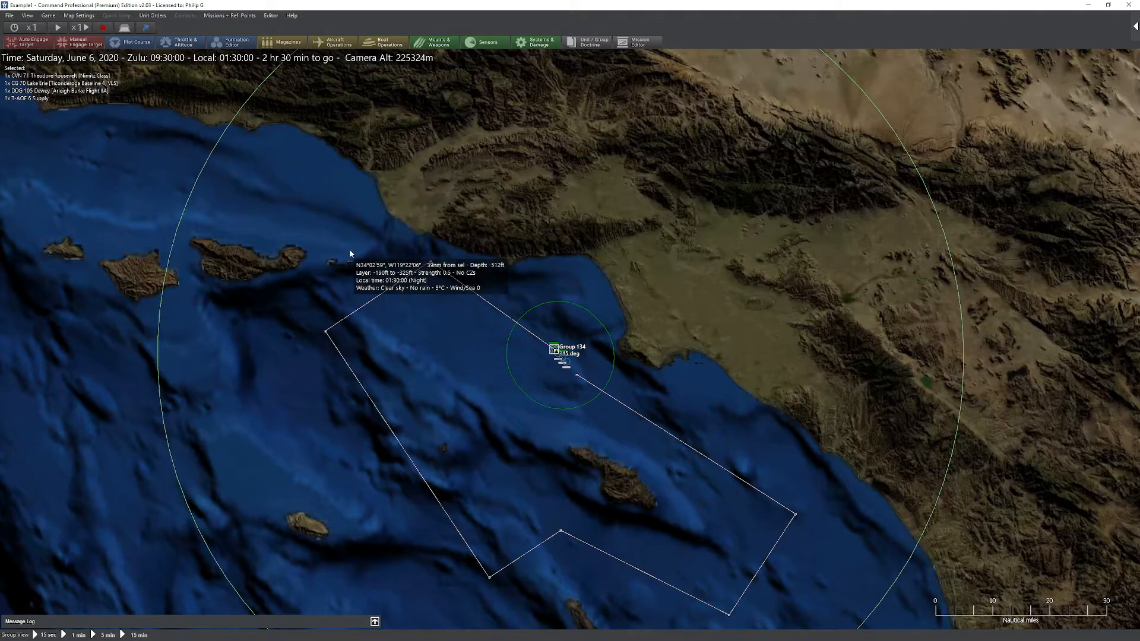
# Place four individual reference points around the carrier group and delete them again
pyautogui.press('ctrl+Insert')
pyautogui.press('ctrl+Insert')
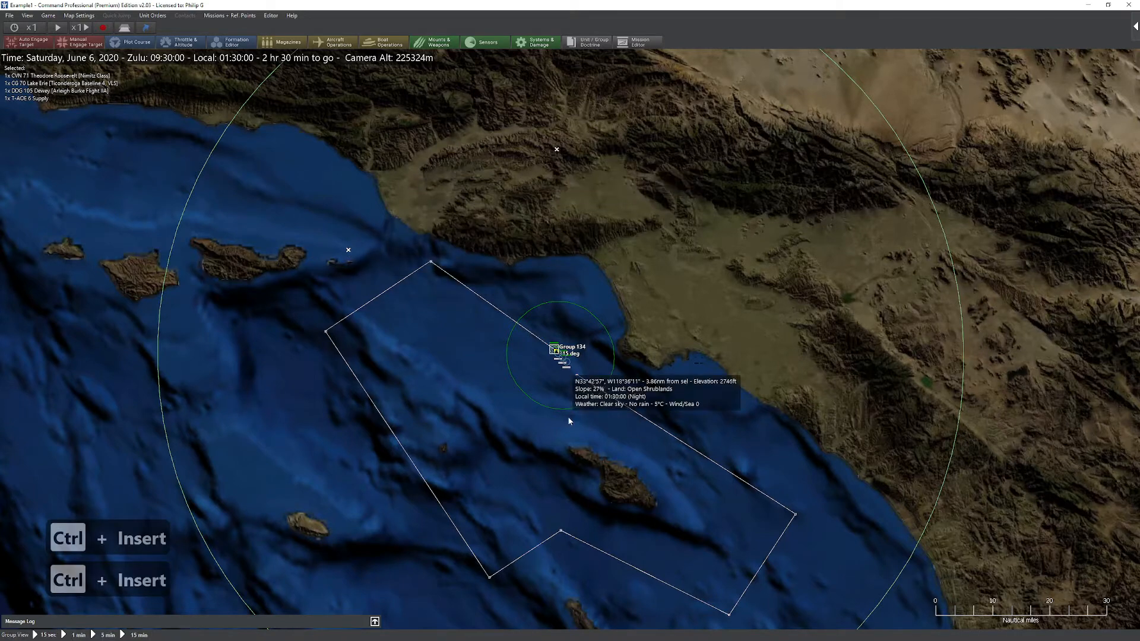
pyautogui.press('ctrl+Insert')
pyautogui.press('ctrl+Insert')
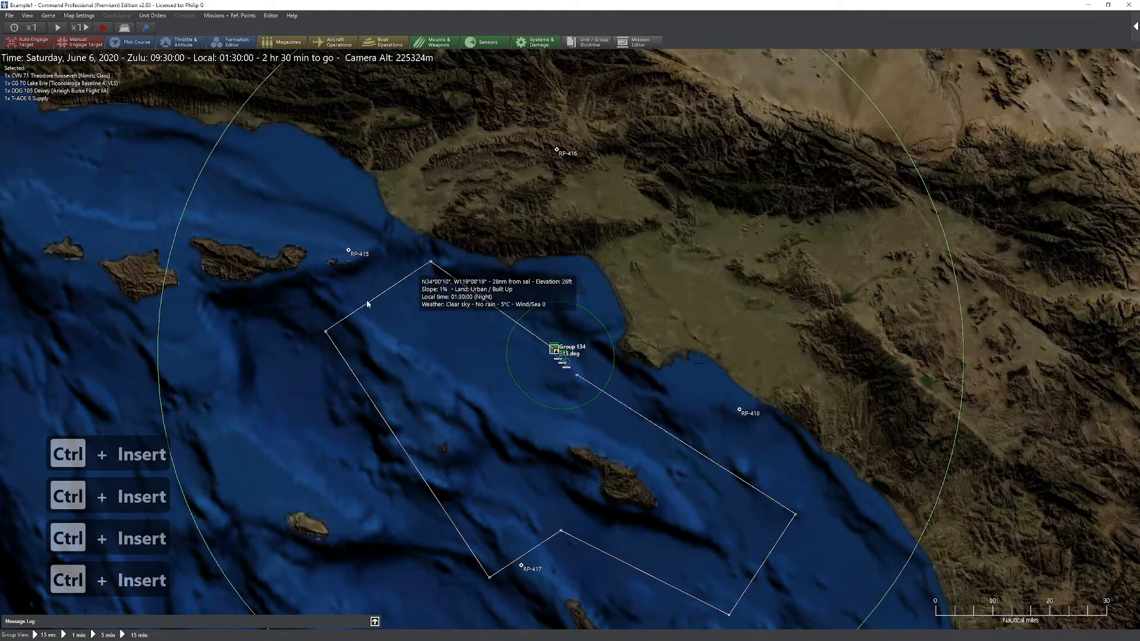
pyautogui.hotkey('ctrl', 'Delete')
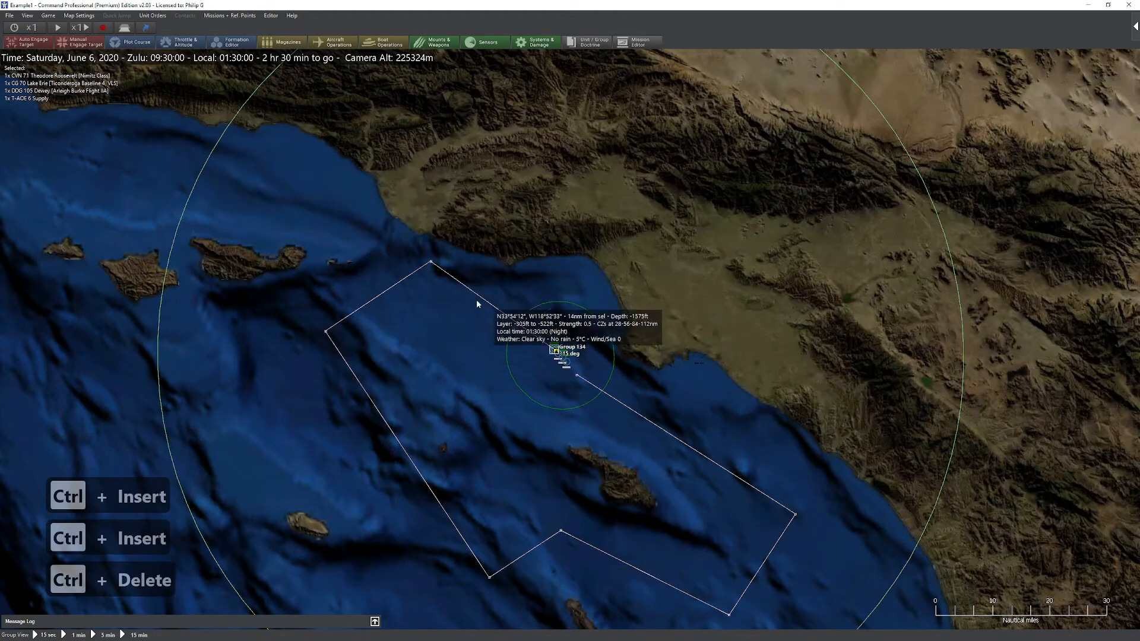
# Define a rectangular area of reference points enclosing the carrier group and its plotted course
pyautogui.rightClick(479, 268)
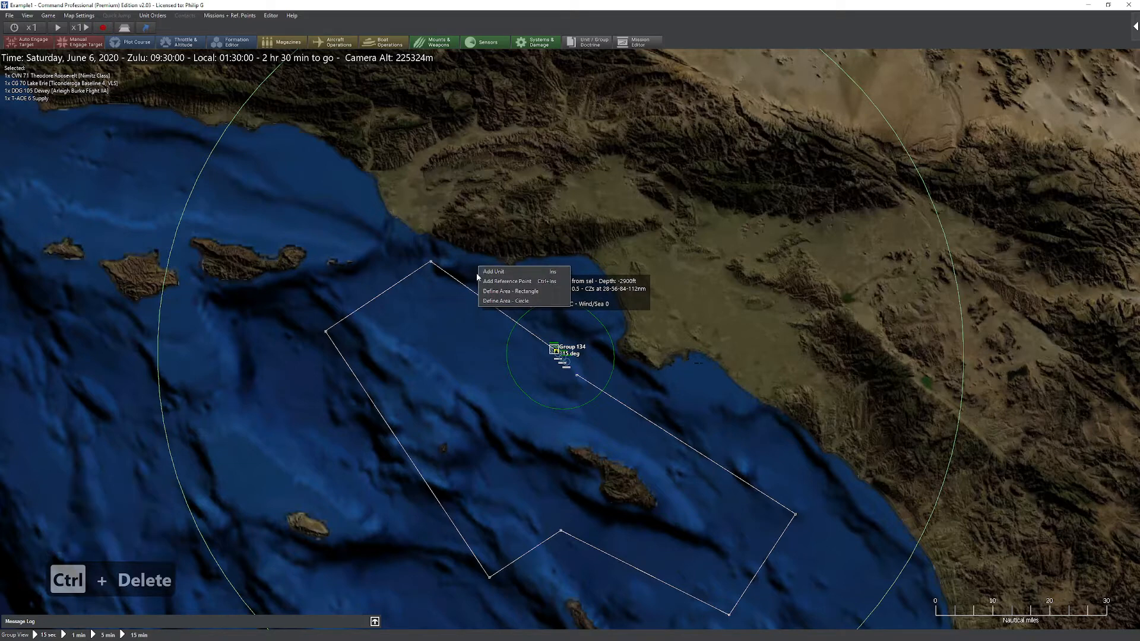
pyautogui.click(511, 291)
pyautogui.moveTo(310, 154); pyautogui.dragTo(822, 587)
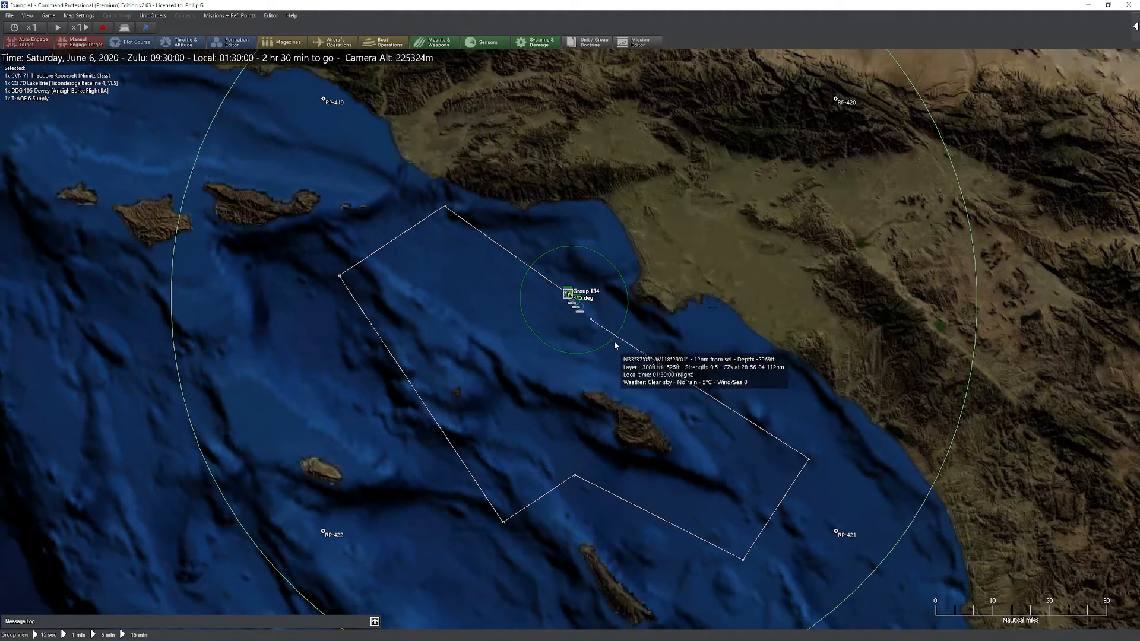
pyautogui.moveTo(625, 199); pyautogui.dragTo(636, 242)
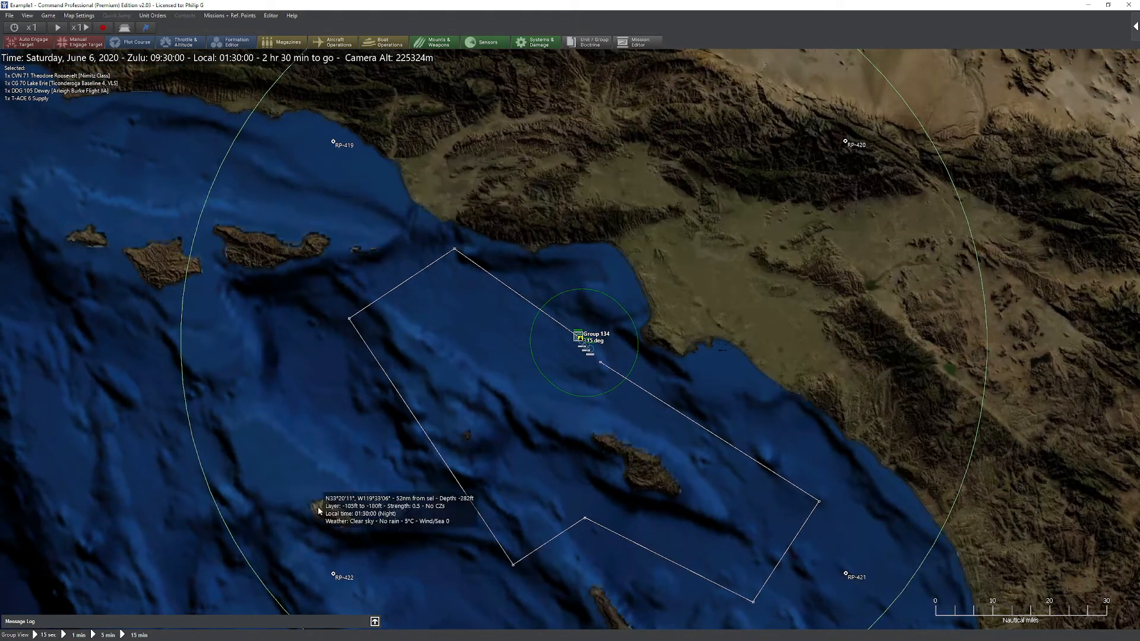
# Make the rectangle's four selected reference points relative to Group 134 with a rotating bearing
pyautogui.click(226, 17)
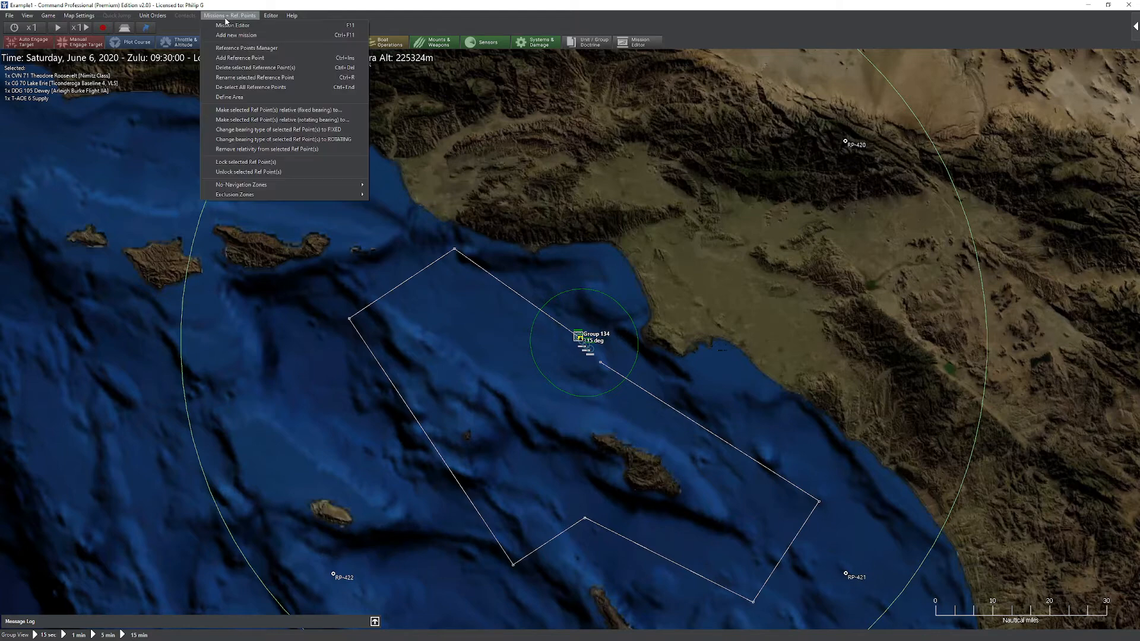
pyautogui.click(273, 119)
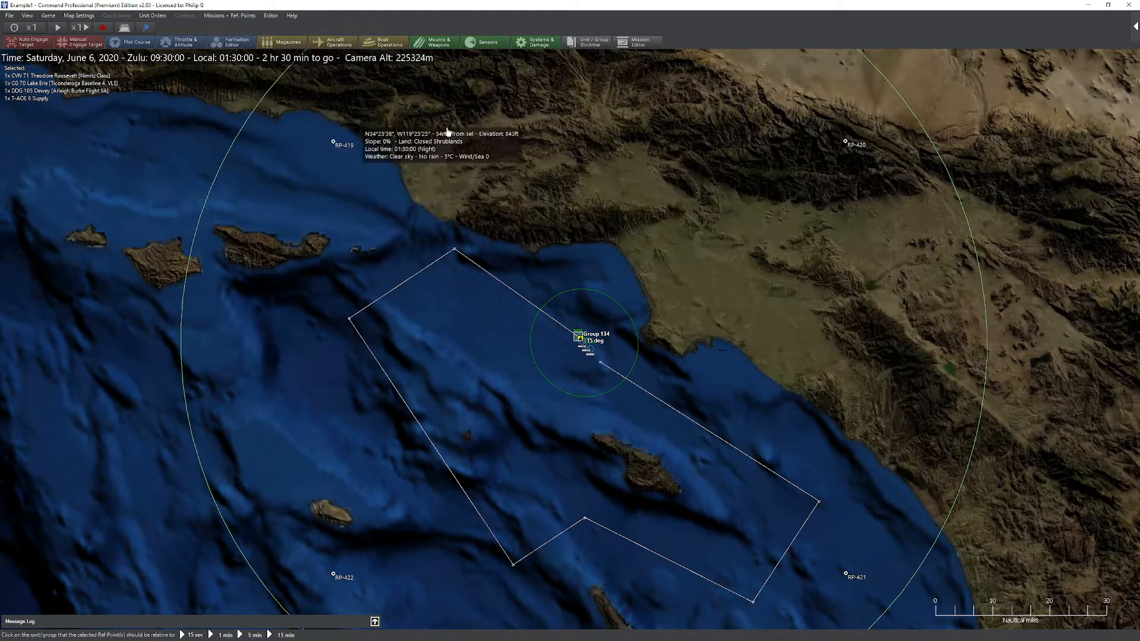
pyautogui.click(578, 336)
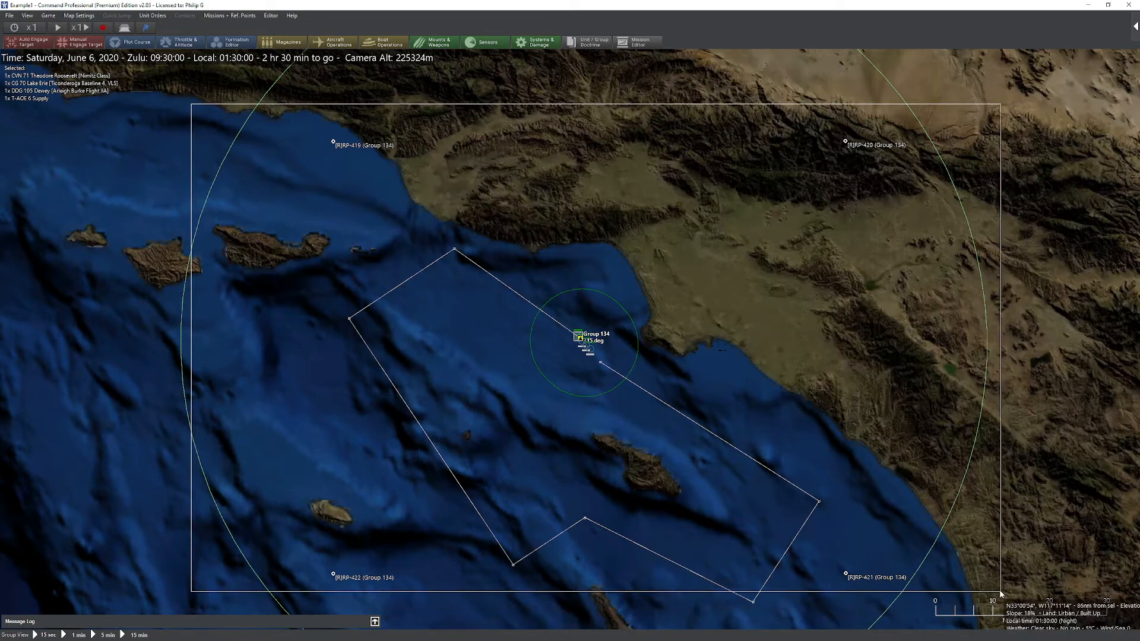
# Add four reference points in a small diamond closely surrounding Group 134, inside the larger rectangle
pyautogui.press('ctrl+Insert')
pyautogui.click(569, 400)
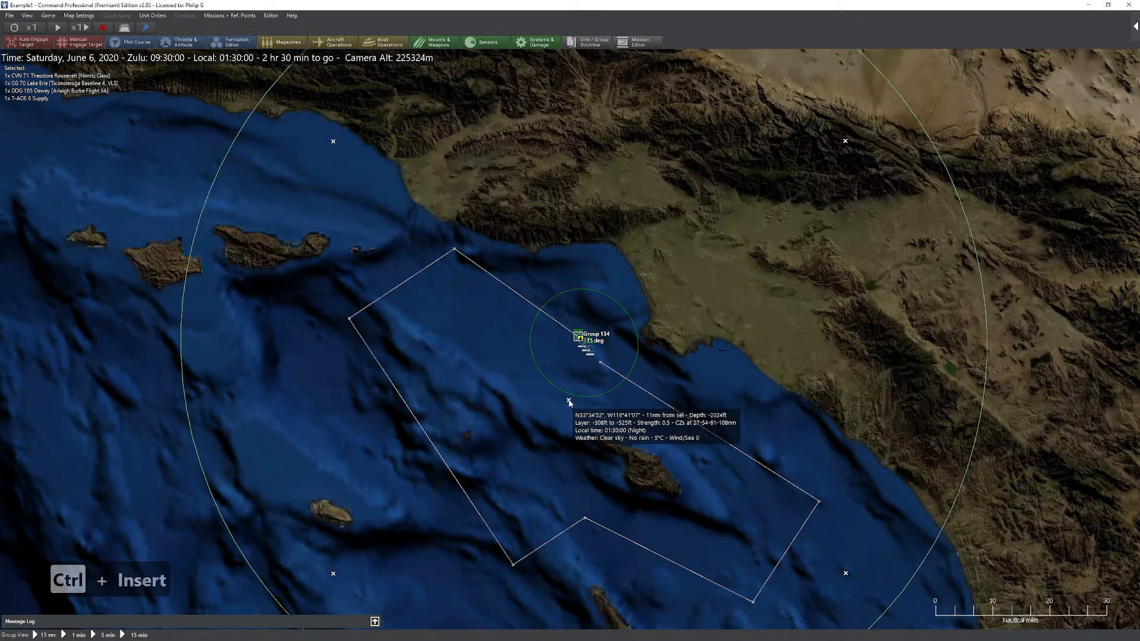
pyautogui.press('ctrl+Insert')
pyautogui.click(491, 332)
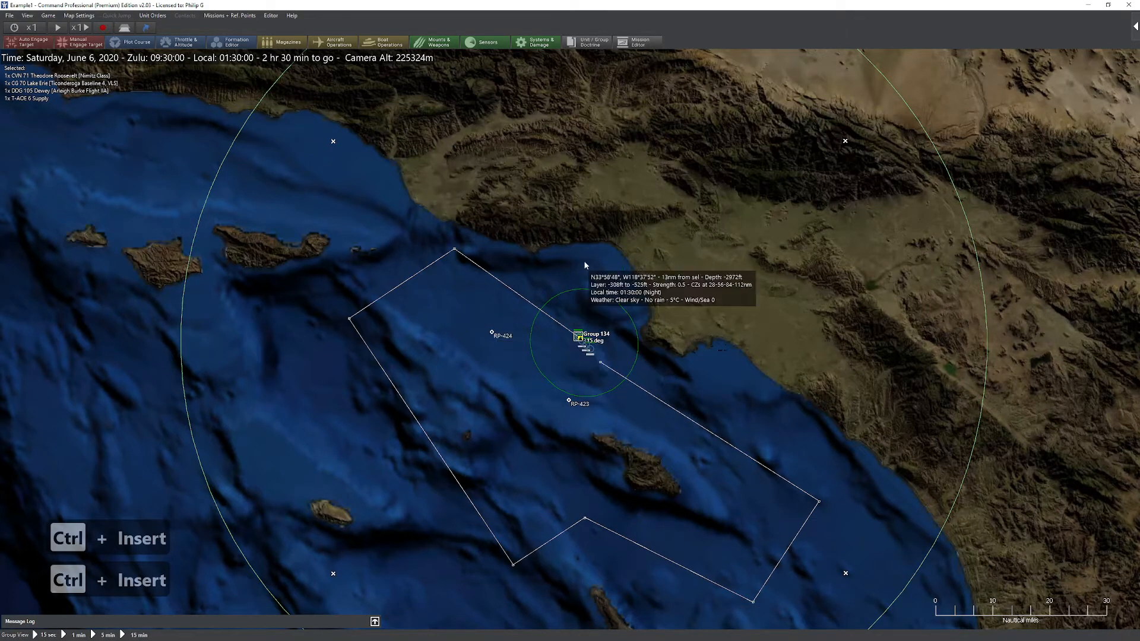
pyautogui.press('ctrl+Insert')
pyautogui.click(586, 254)
pyautogui.press('ctrl+Insert')
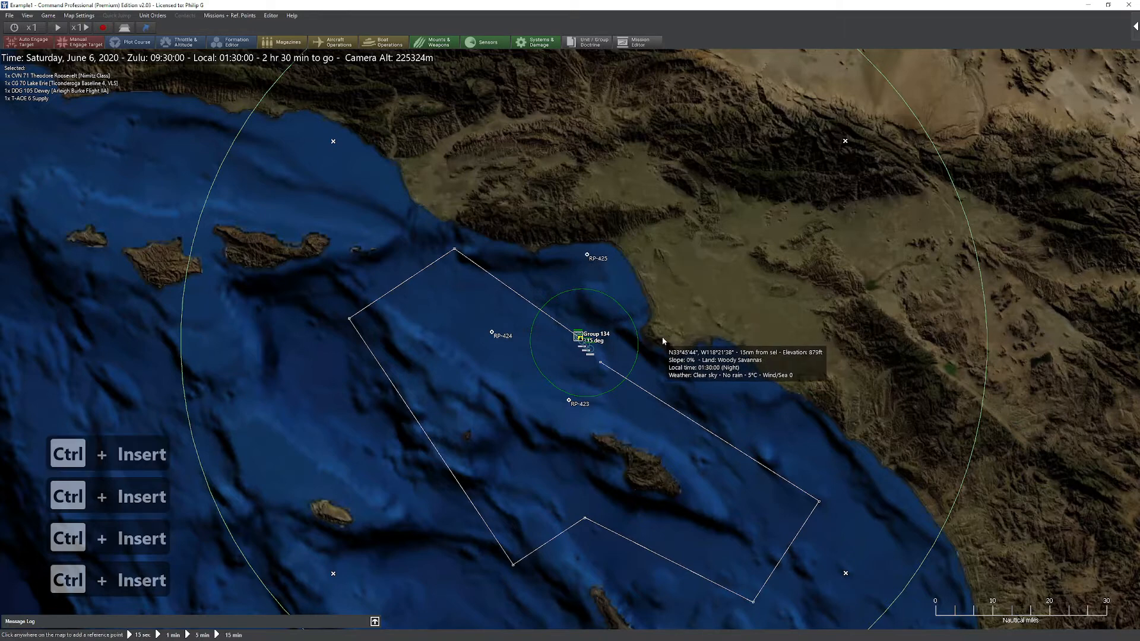
pyautogui.click(662, 339)
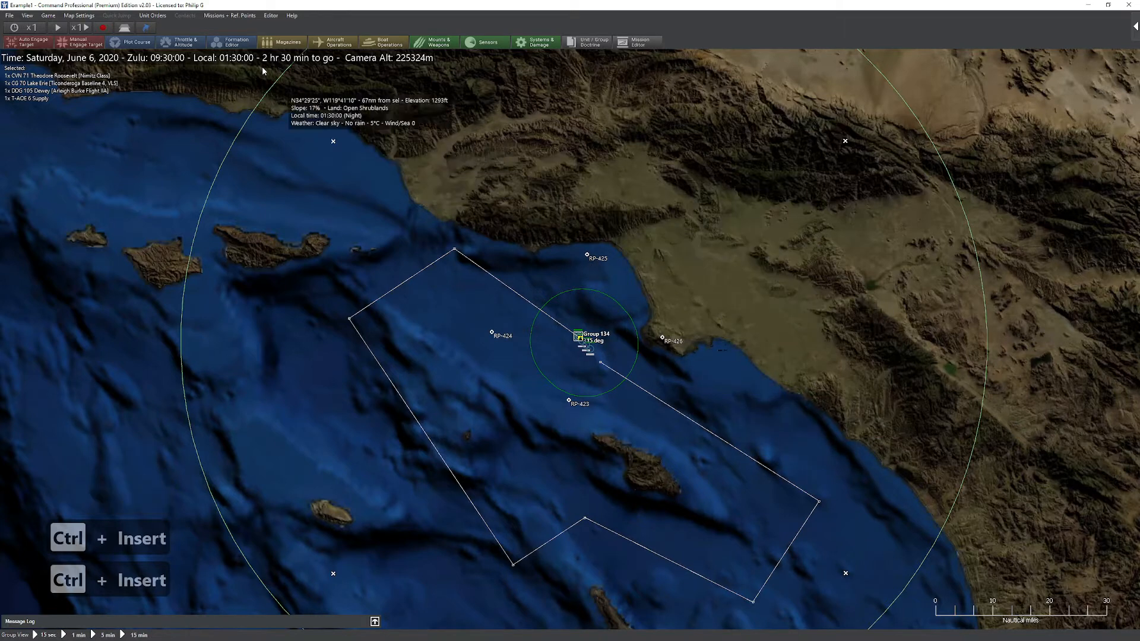
# Create an active AAW Patrol mission named CAP from the diamond's points and move its editor clear of the patrol area
pyautogui.click(271, 16)
pyautogui.moveTo(253, 18)
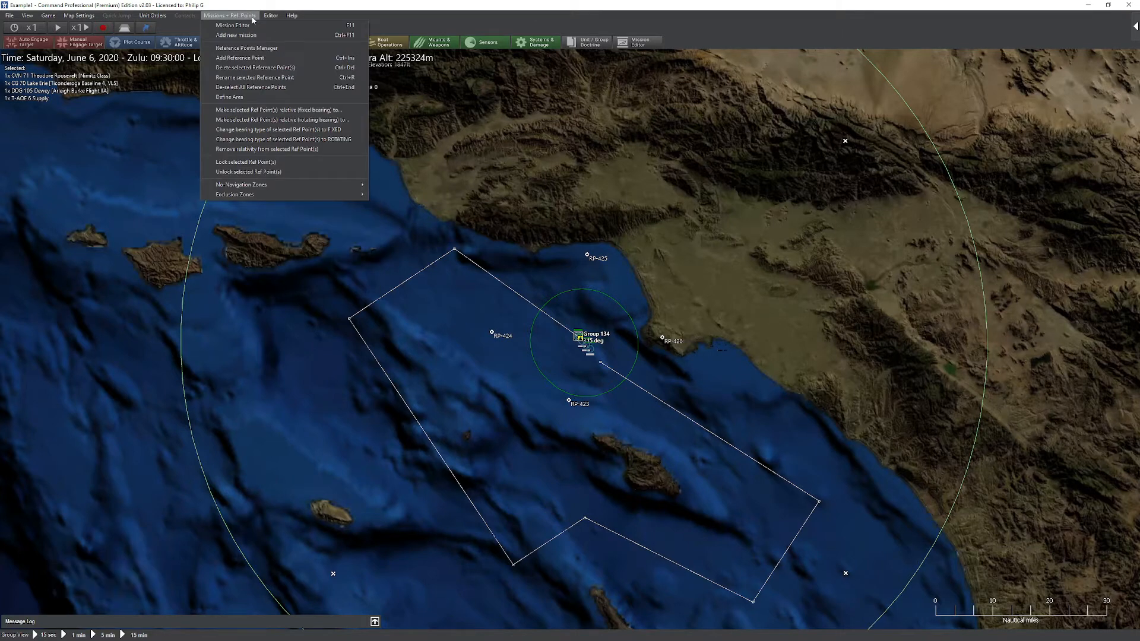
pyautogui.click(236, 35)
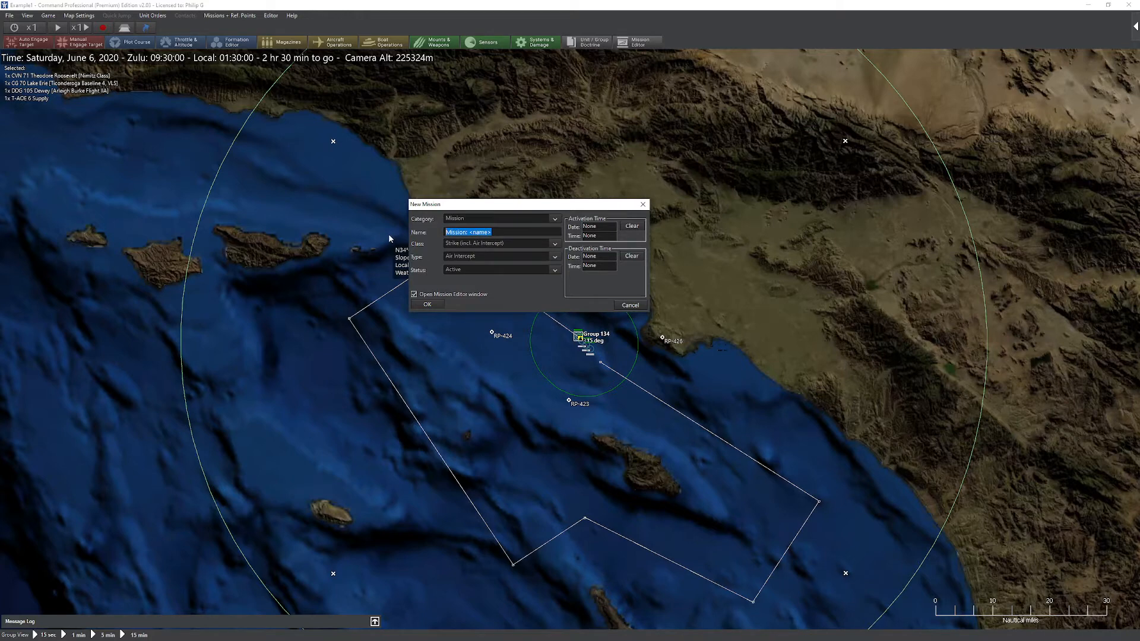
pyautogui.write('CAP')
pyautogui.click(465, 243)
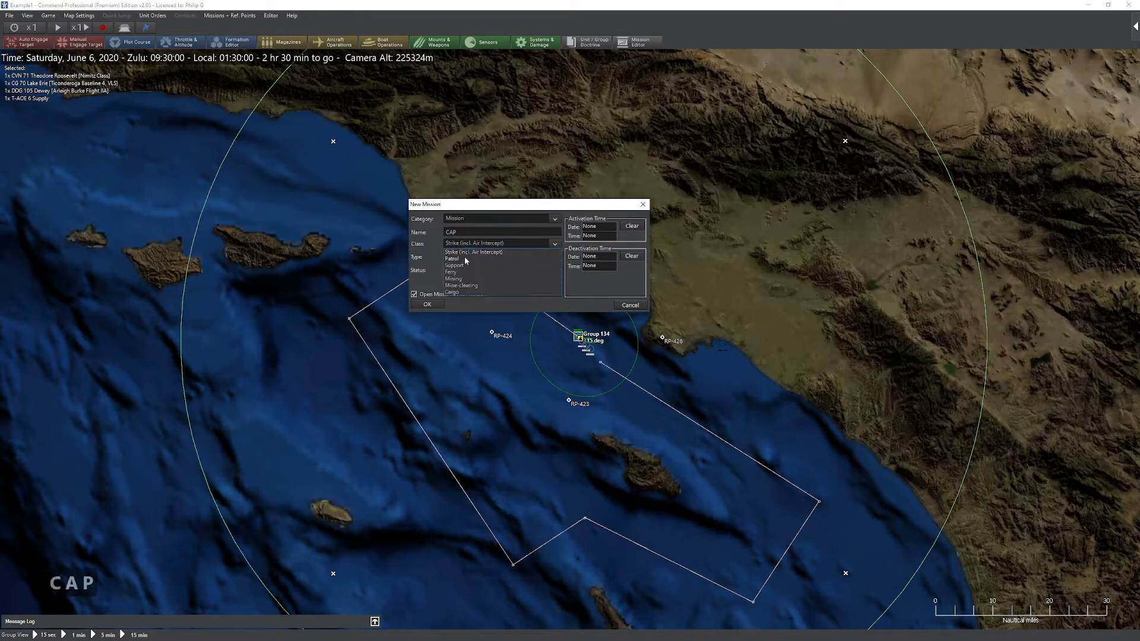
pyautogui.click(466, 259)
pyautogui.click(534, 257)
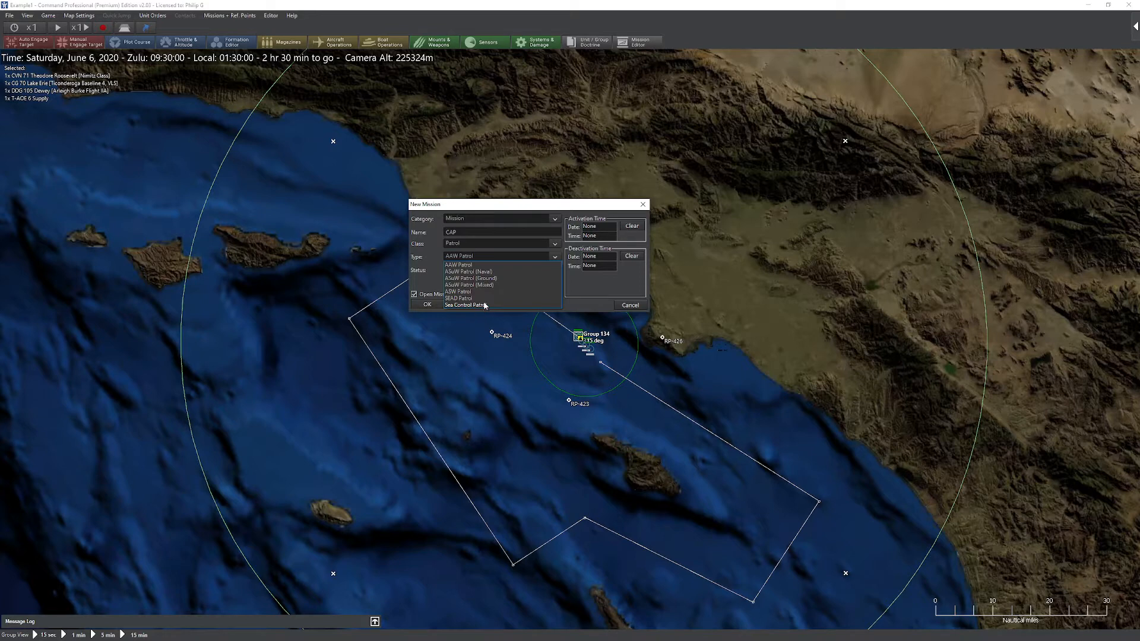
pyautogui.click(491, 267)
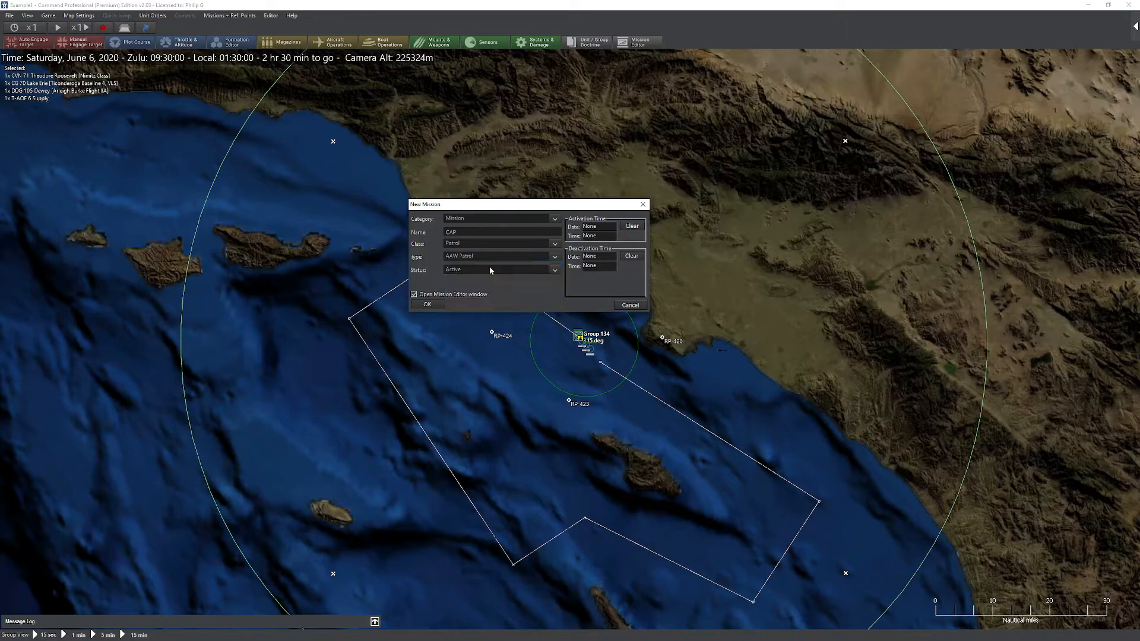
pyautogui.click(428, 304)
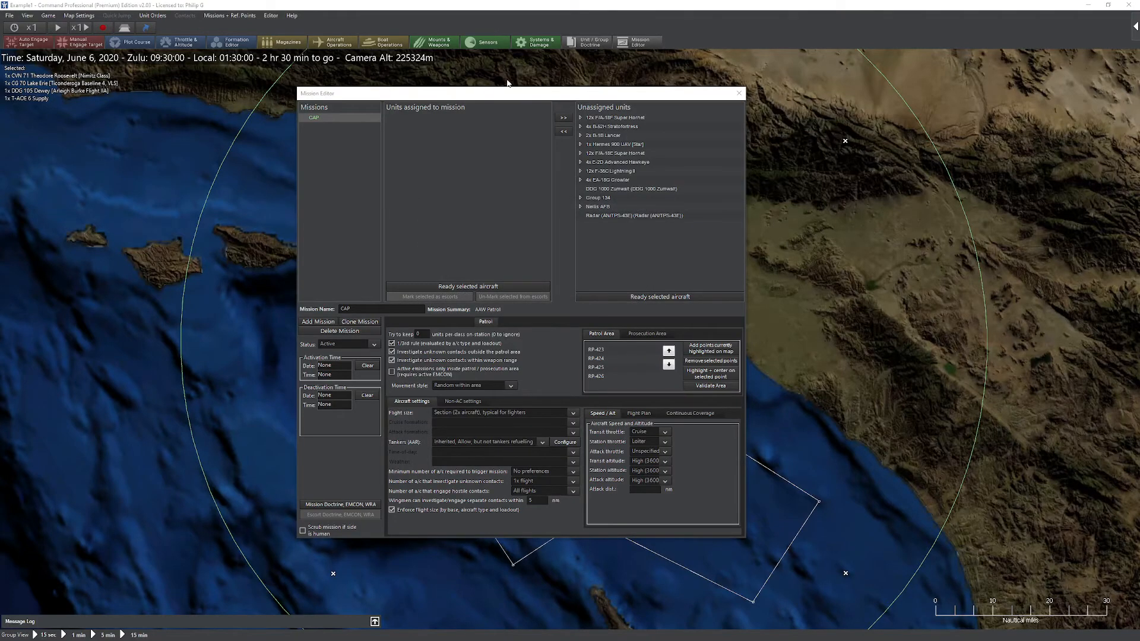
pyautogui.moveTo(506, 98); pyautogui.dragTo(889, 105)
pyautogui.moveTo(568, 391); pyautogui.dragTo(418, 342)
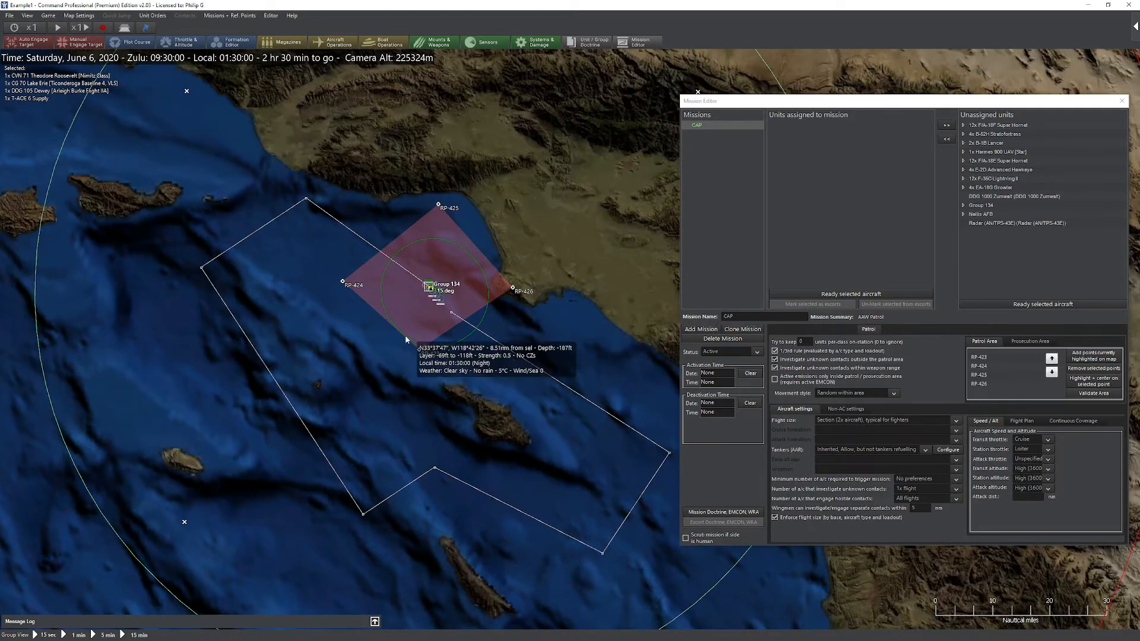
# Turn off the mission area display on the map and switch it back to the selected mission only
pyautogui.click(79, 16)
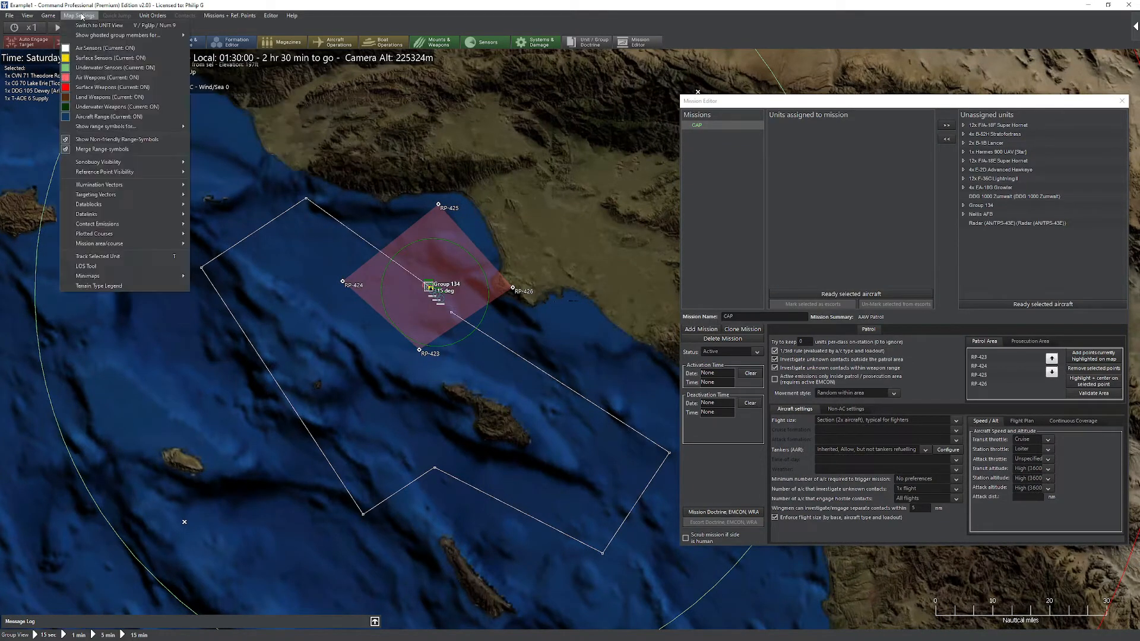
pyautogui.moveTo(168, 241)
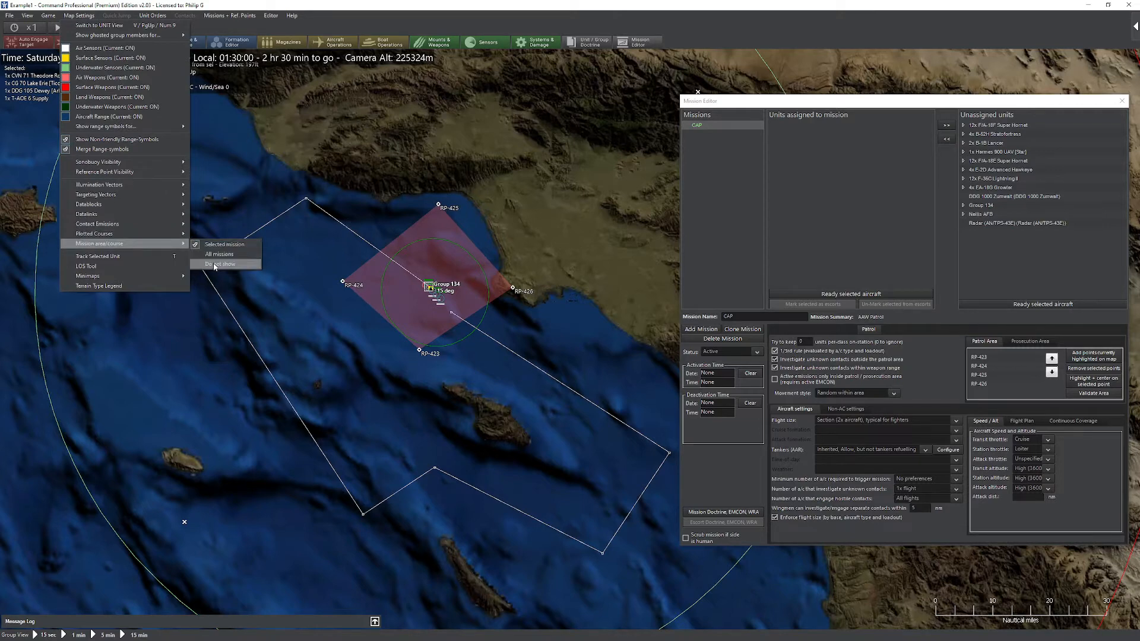
pyautogui.click(215, 265)
pyautogui.click(79, 16)
pyautogui.moveTo(159, 226)
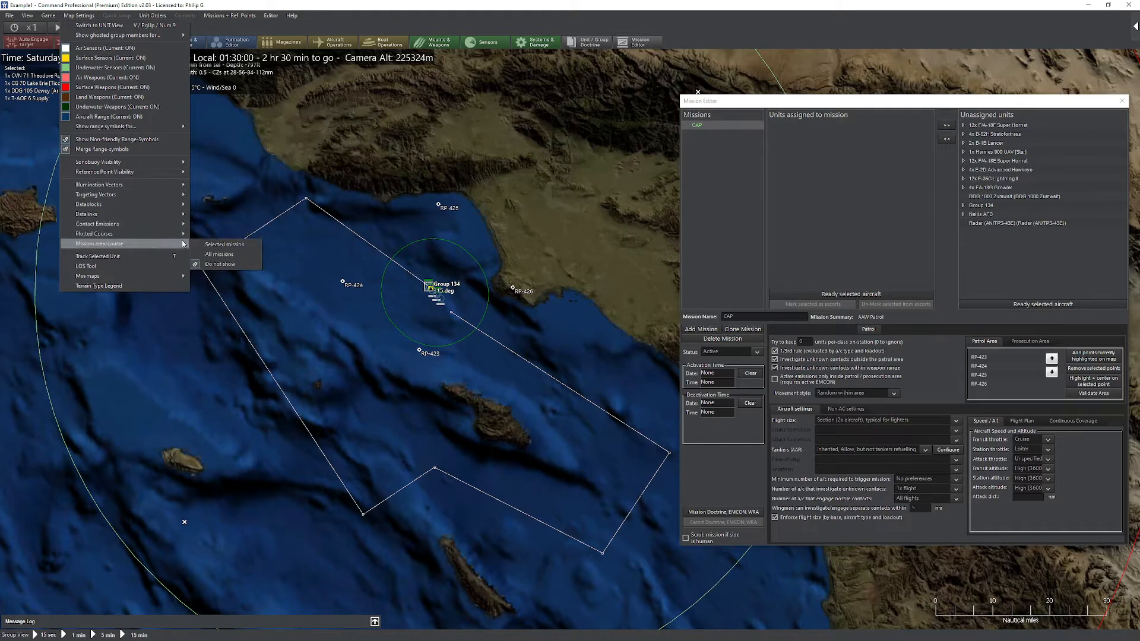
pyautogui.click(210, 247)
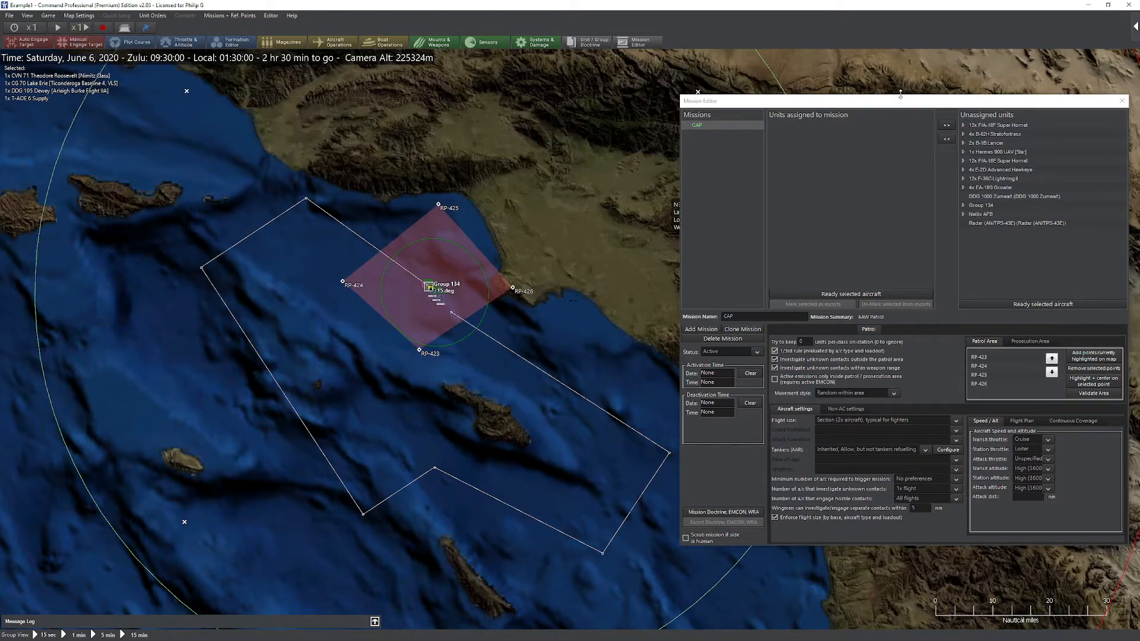
# Set the CAP mission's movement style to Repeatable loop
pyautogui.moveTo(901, 94); pyautogui.dragTo(864, 79)
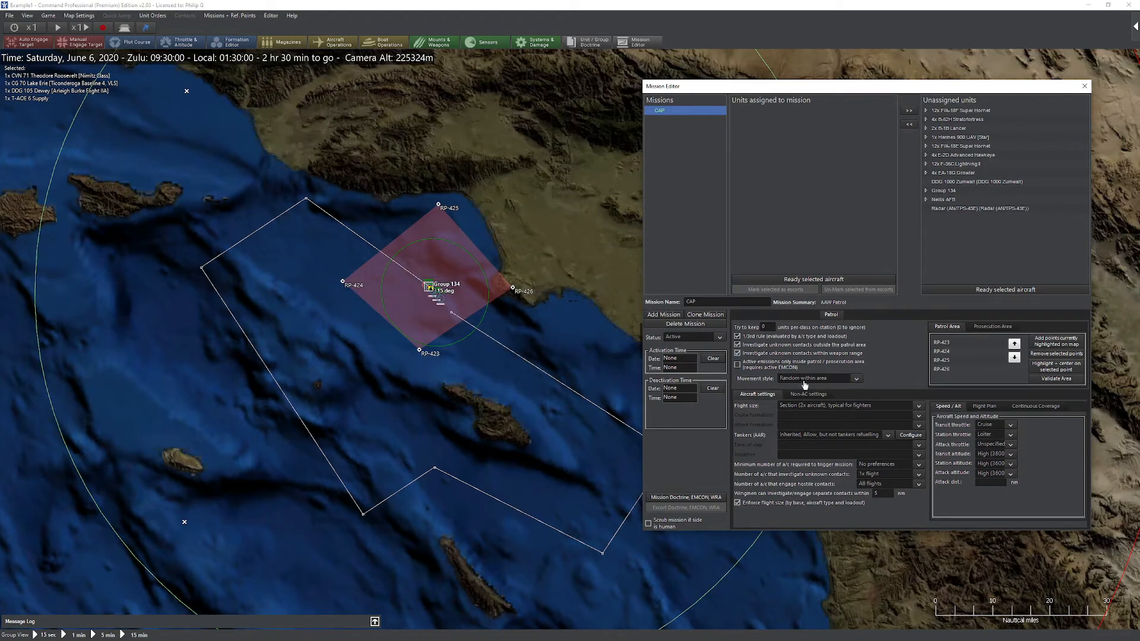
pyautogui.click(798, 394)
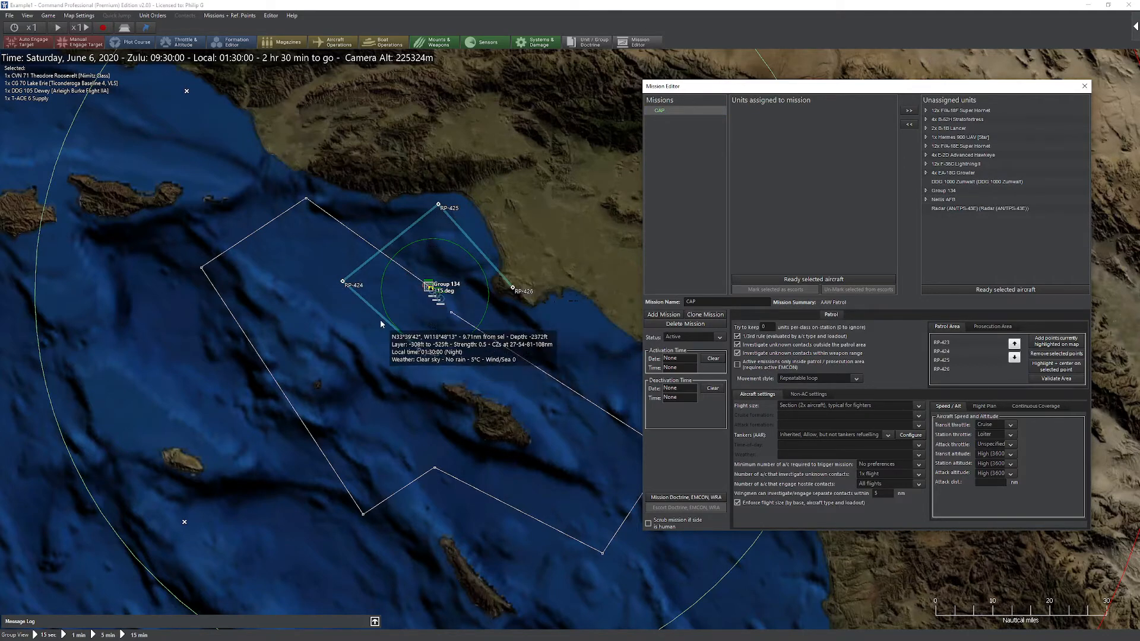
pyautogui.scroll(-3, 457, 212)
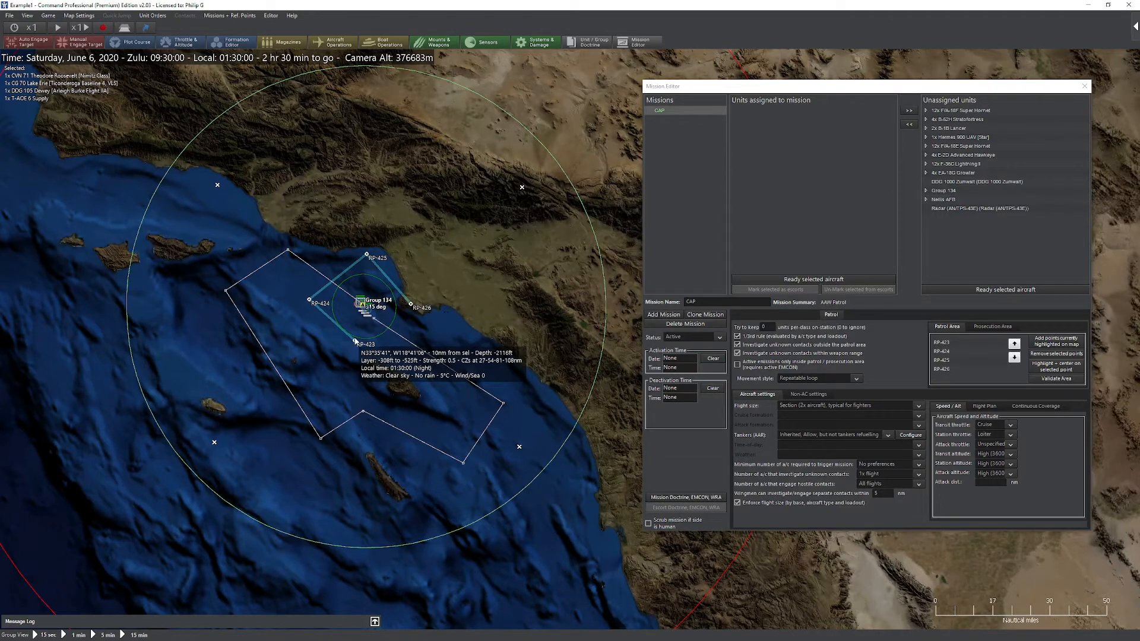
# Set the CAP mission's prosecution area using the outer rectangle's four reference points, RP-419 to RP-422
pyautogui.click(993, 326)
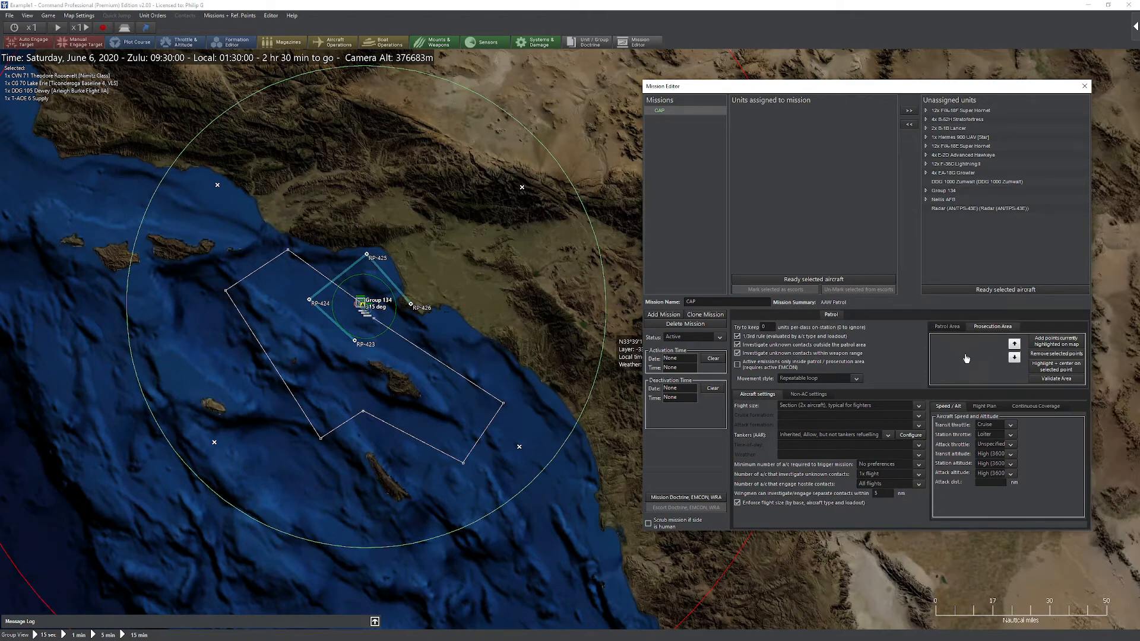
pyautogui.moveTo(94, 117); pyautogui.dragTo(597, 524)
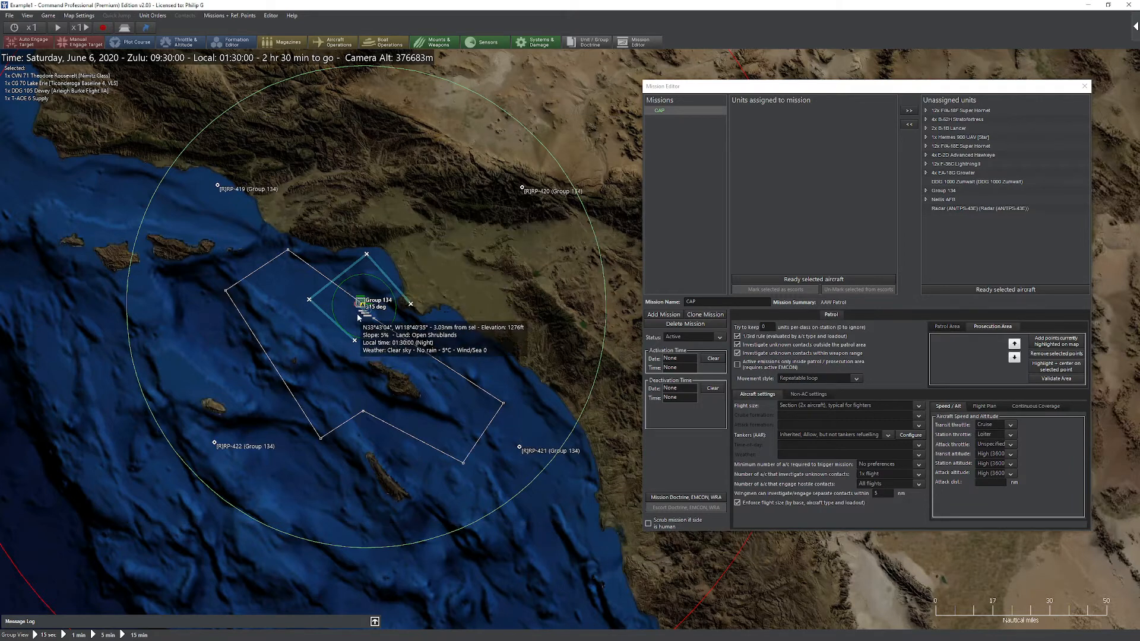
pyautogui.click(1071, 345)
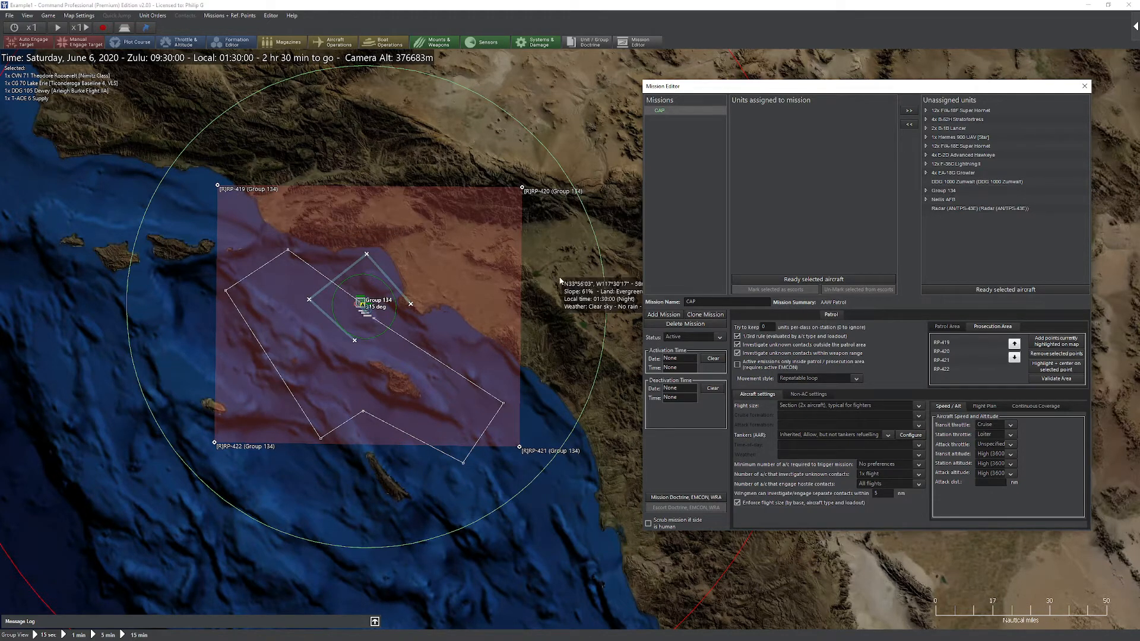
pyautogui.moveTo(893, 89); pyautogui.dragTo(836, 71)
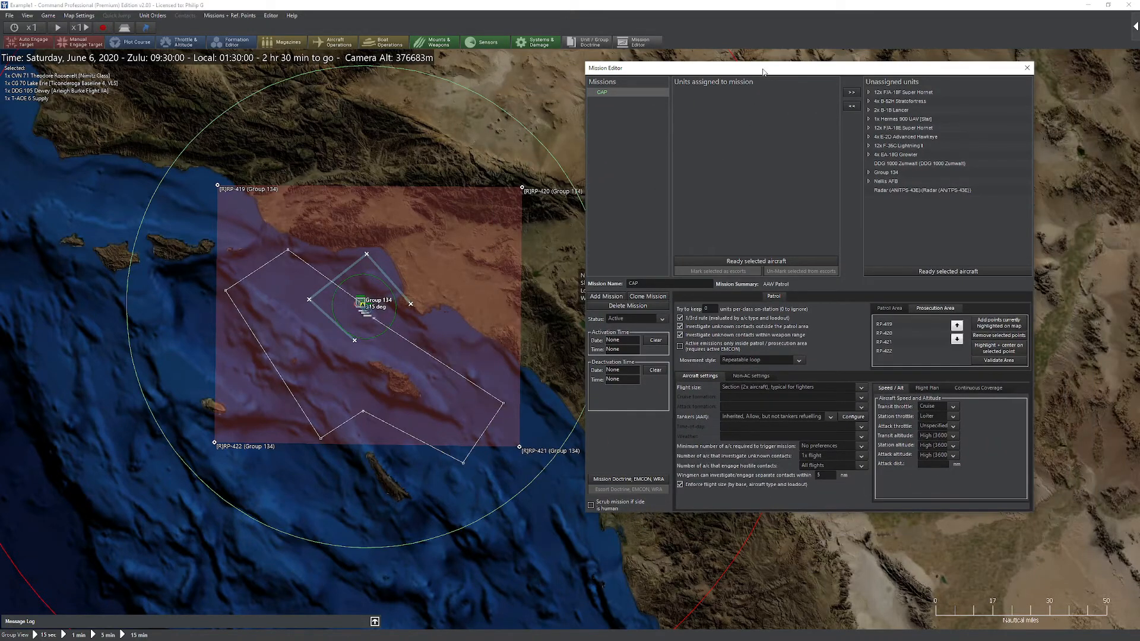
pyautogui.moveTo(764, 70); pyautogui.dragTo(457, 73)
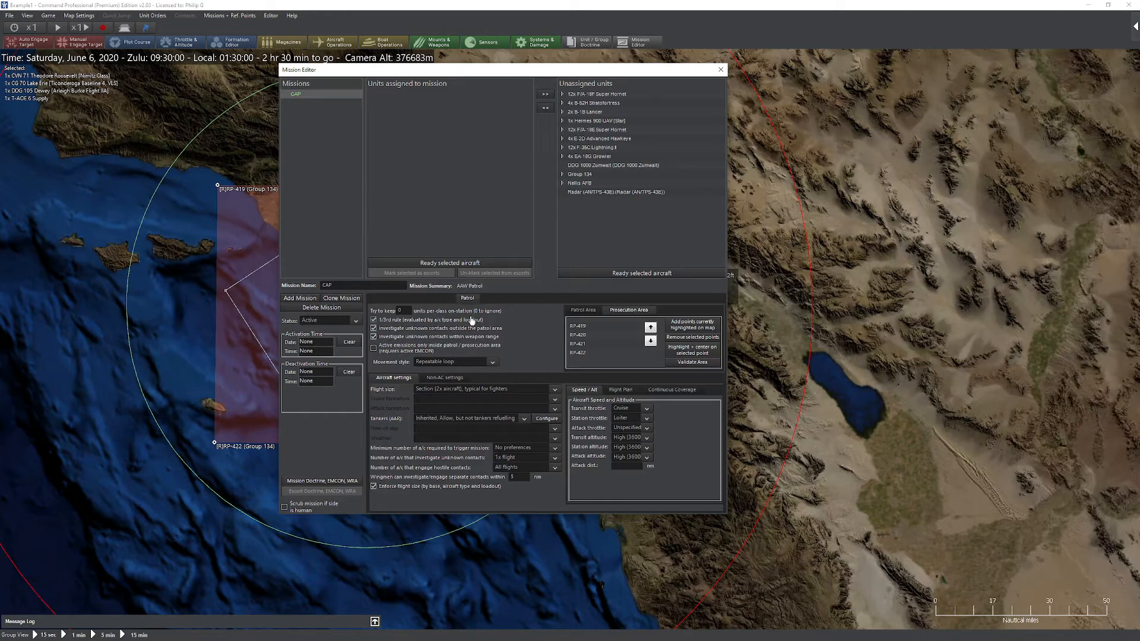
# Assign the 12x F/A-18F Super Hornet group to the CAP mission and move its editor clear of the mission areas
pyautogui.click(563, 95)
pyautogui.click(563, 94)
pyautogui.click(570, 94)
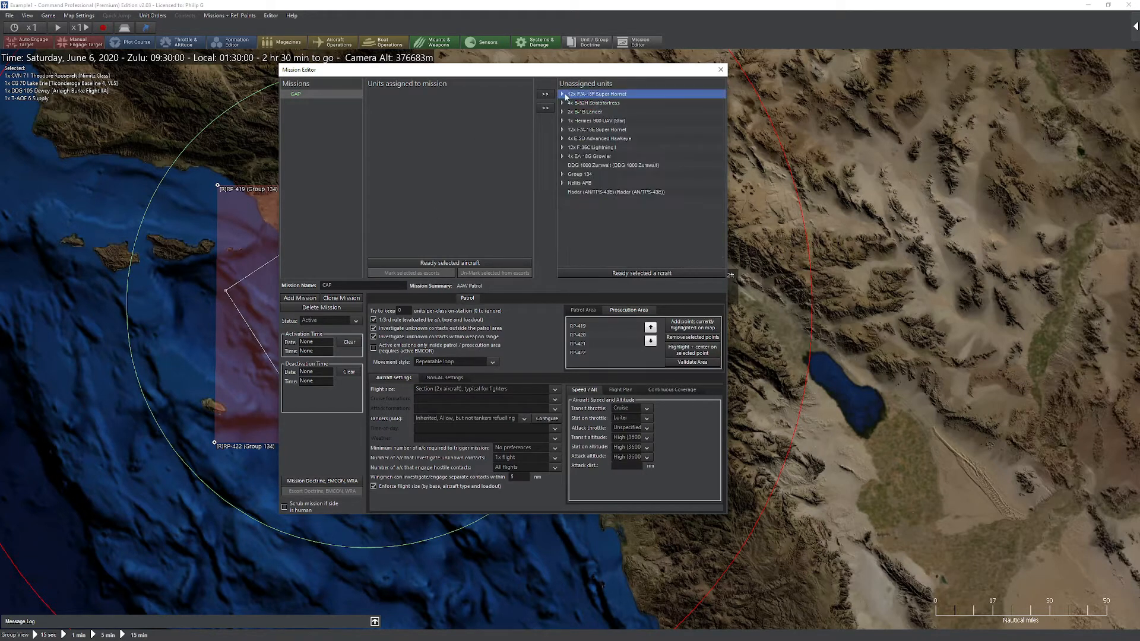
pyautogui.click(546, 109)
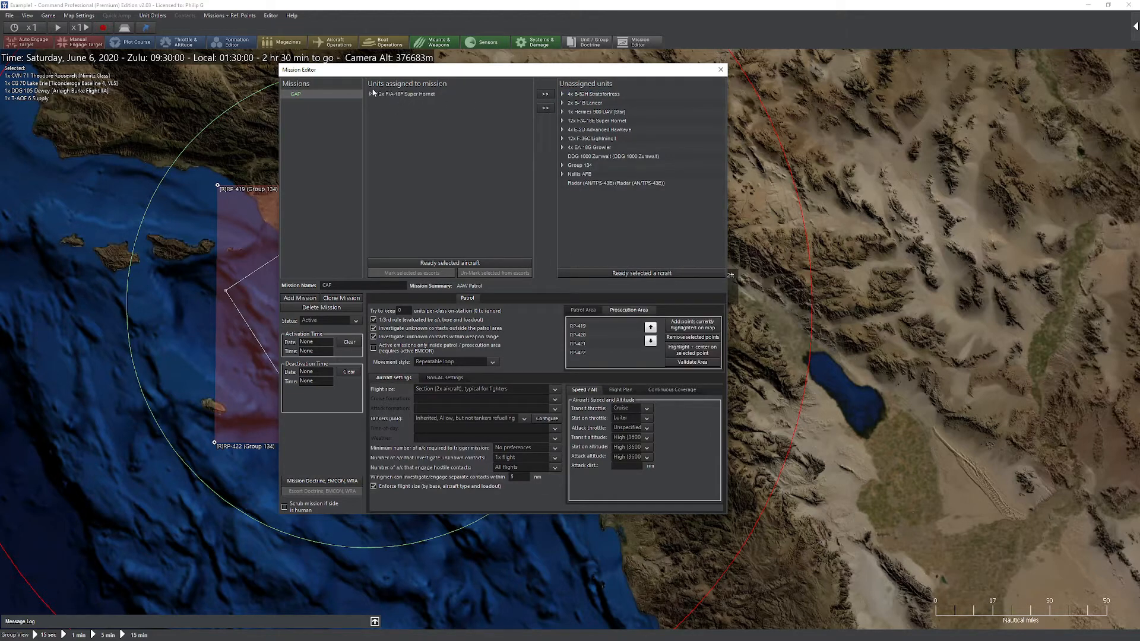
pyautogui.moveTo(479, 64); pyautogui.dragTo(583, 100)
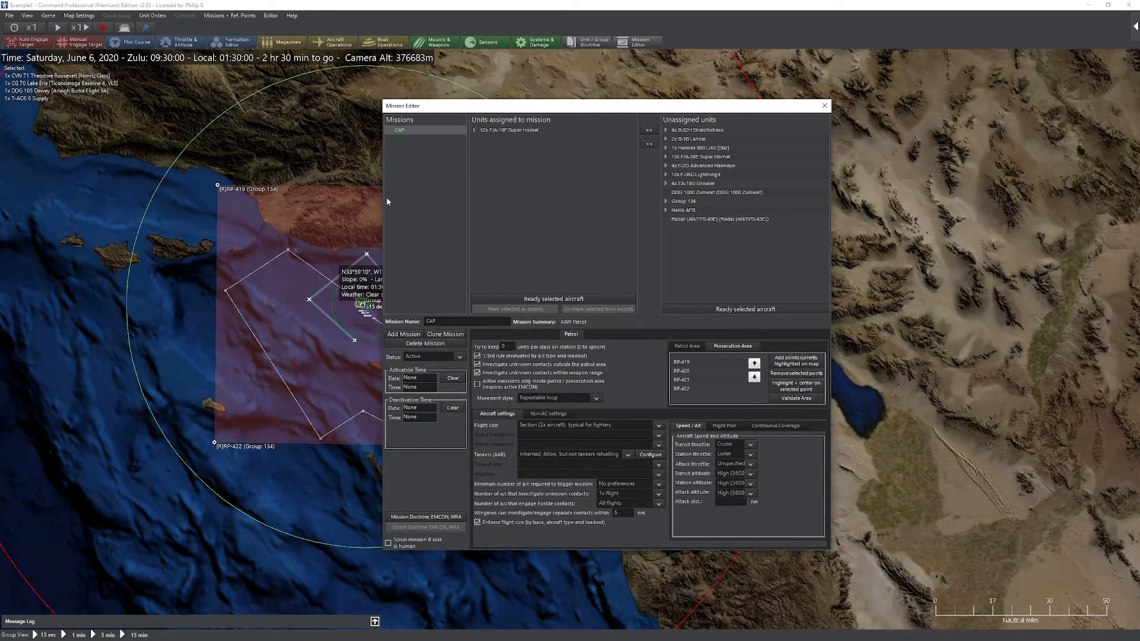
pyautogui.moveTo(568, 107); pyautogui.dragTo(650, 89)
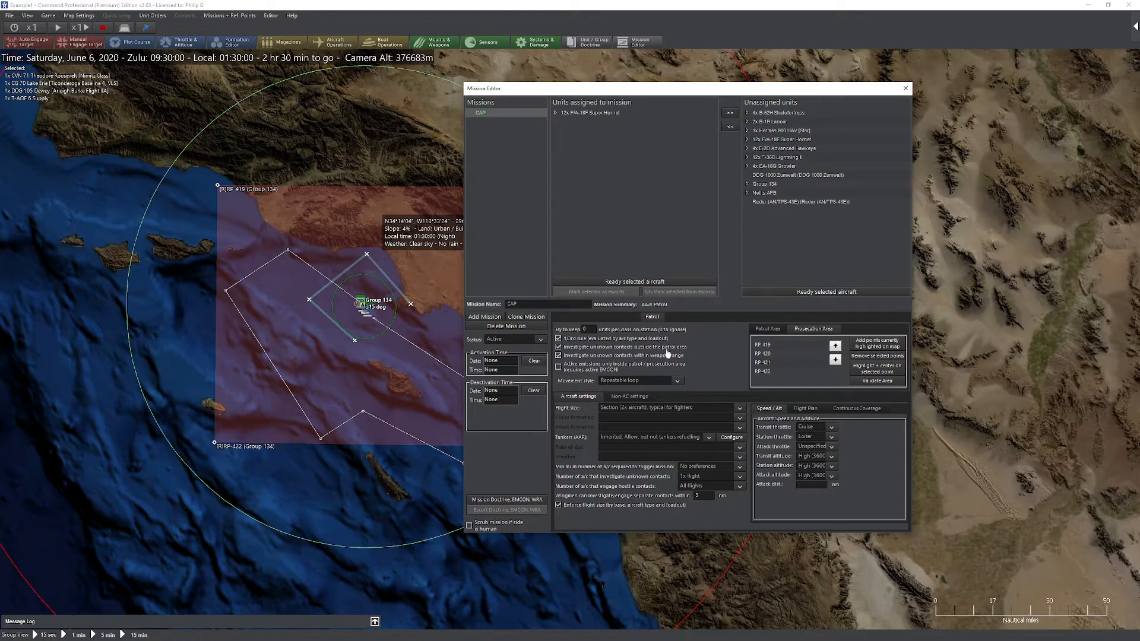
pyautogui.moveTo(385, 290); pyautogui.dragTo(240, 259)
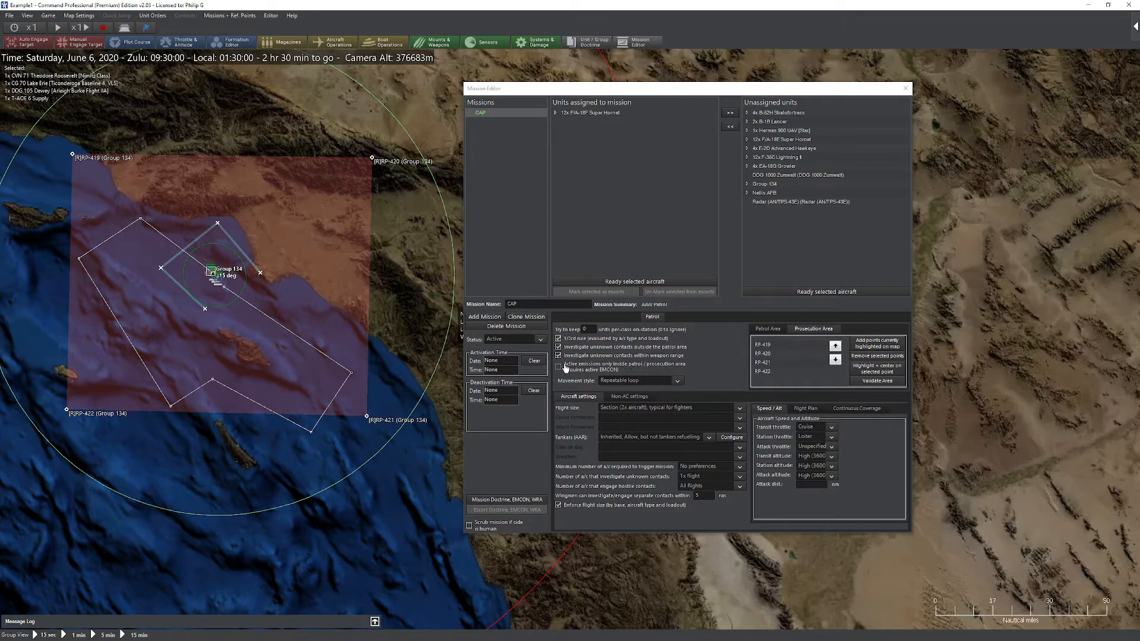
# Turn on active emissions only inside the patrol/prosecution area and check the EMCON settings in the mission's doctrine
pyautogui.click(560, 369)
pyautogui.click(559, 368)
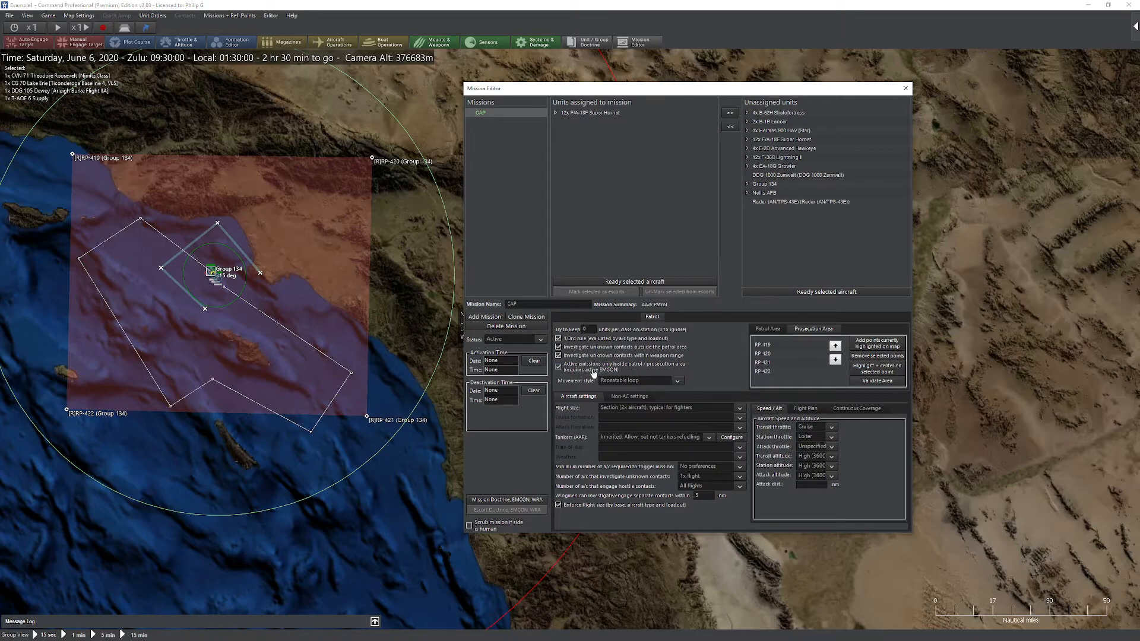
pyautogui.click(506, 500)
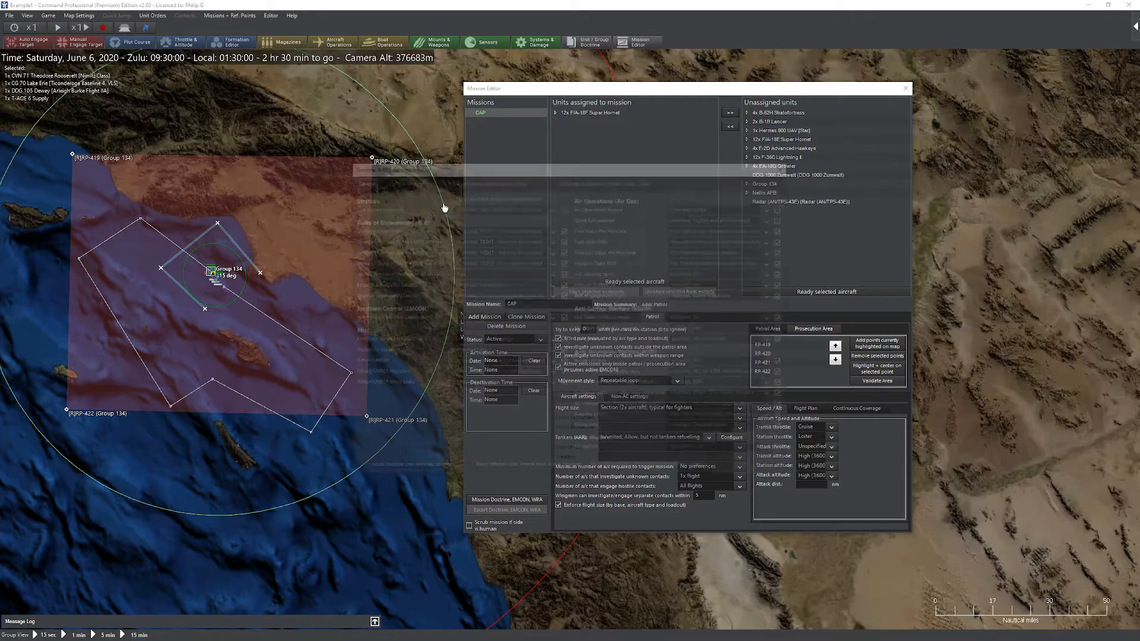
pyautogui.click(401, 181)
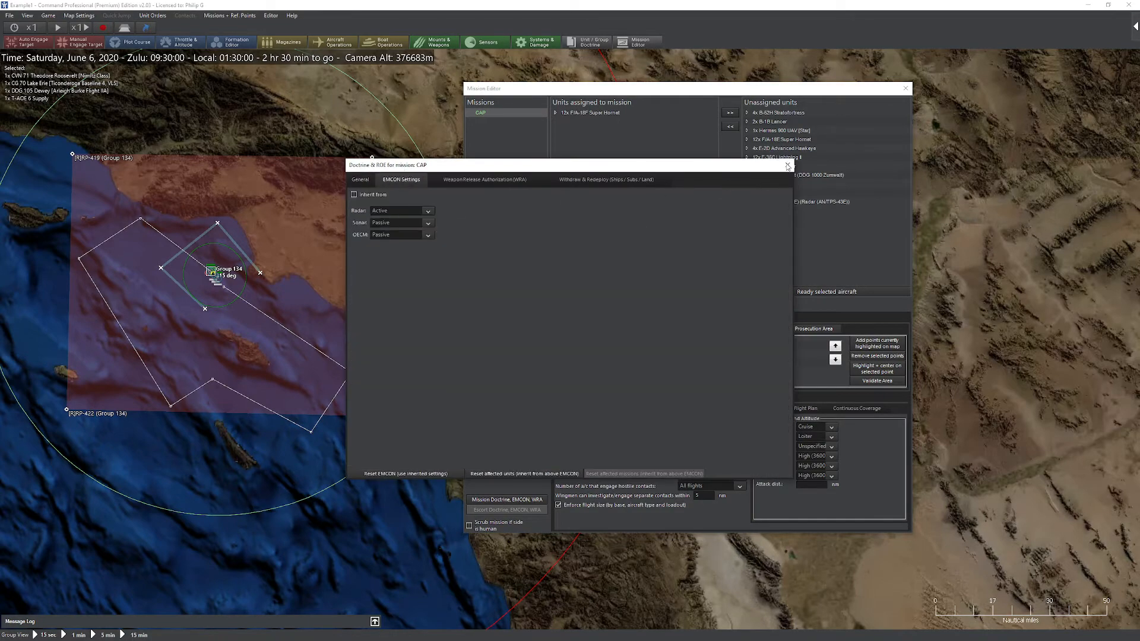
pyautogui.click(788, 166)
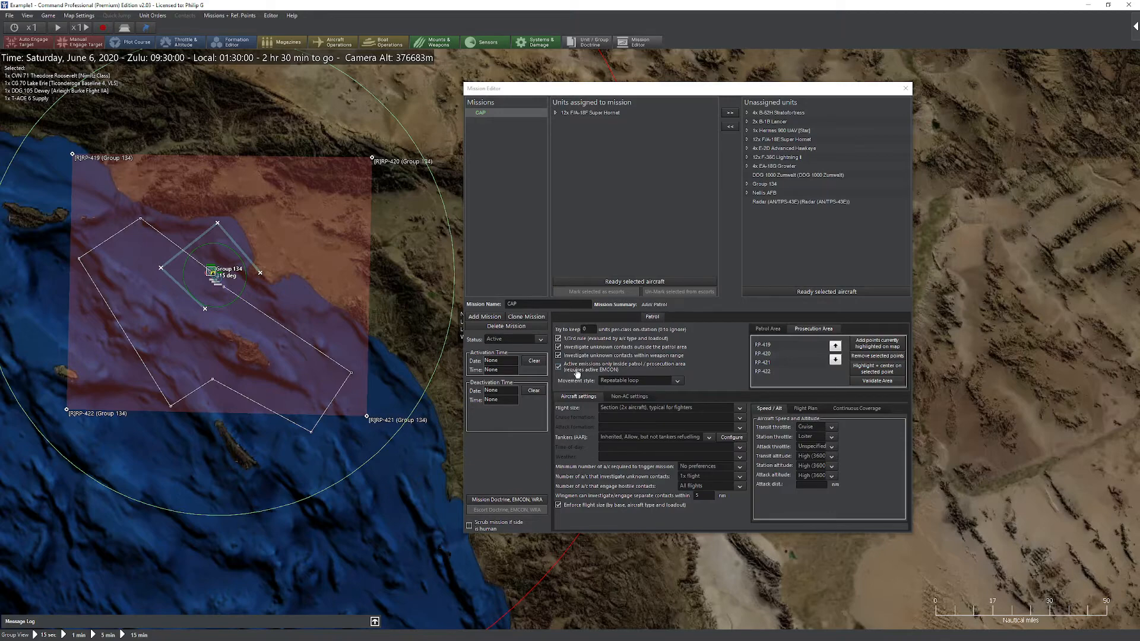
# Turn off the option limiting active emissions to the patrol/prosecution area
pyautogui.moveTo(460, 283); pyautogui.dragTo(336, 249)
pyautogui.moveTo(298, 429); pyautogui.dragTo(361, 440)
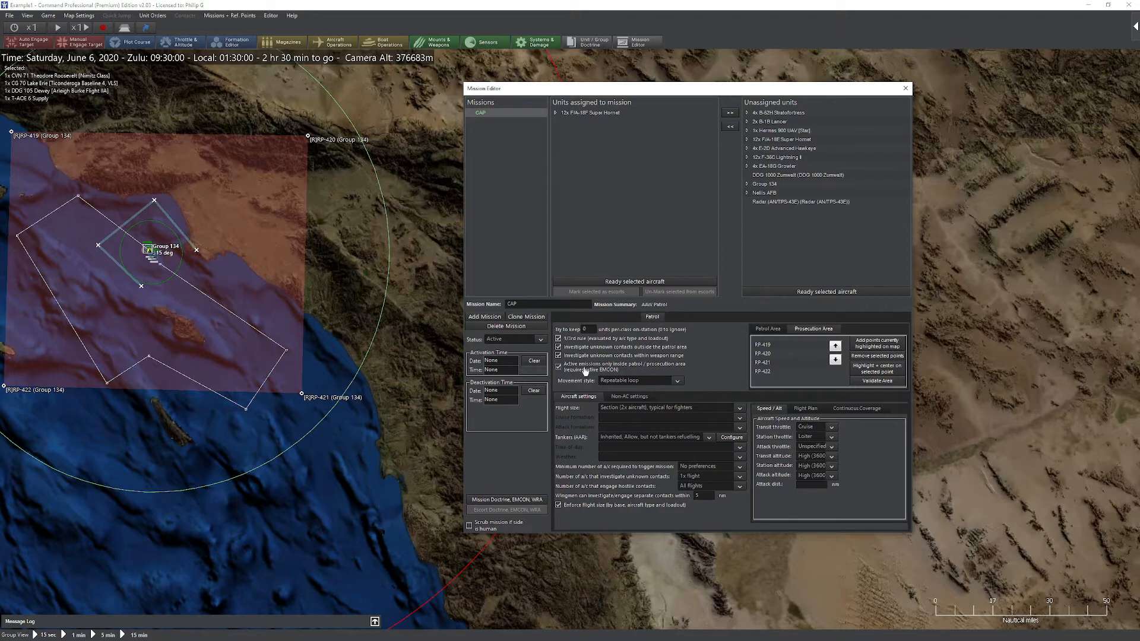
pyautogui.click(558, 366)
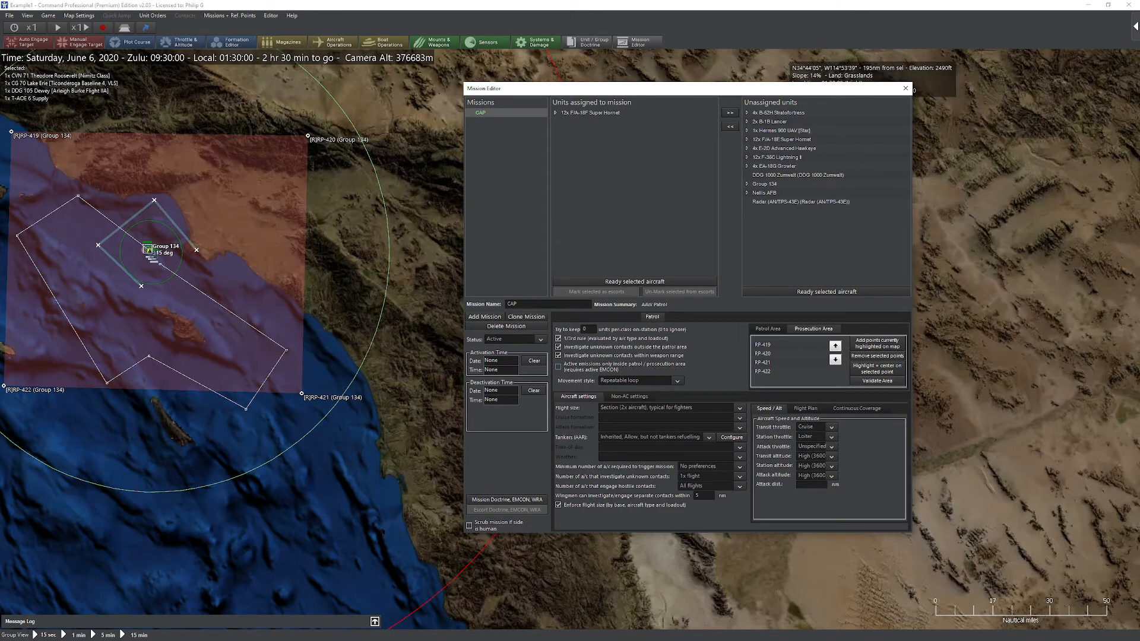
# Switch the CAP mission's movement style to Random within area and back to Repeatable loop
pyautogui.click(614, 380)
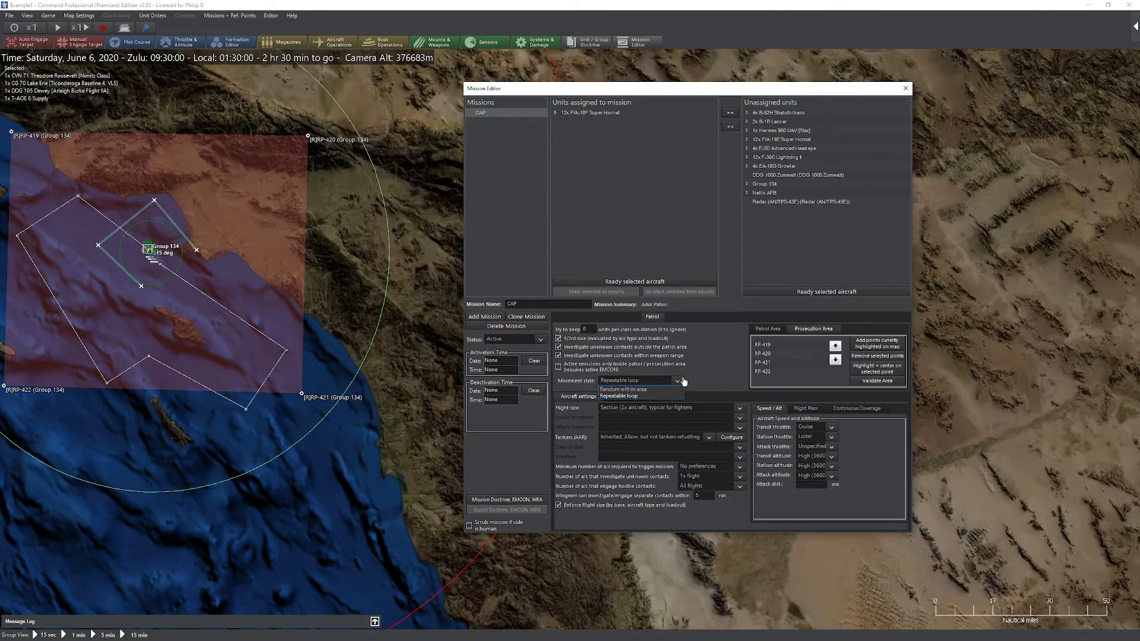
pyautogui.click(613, 390)
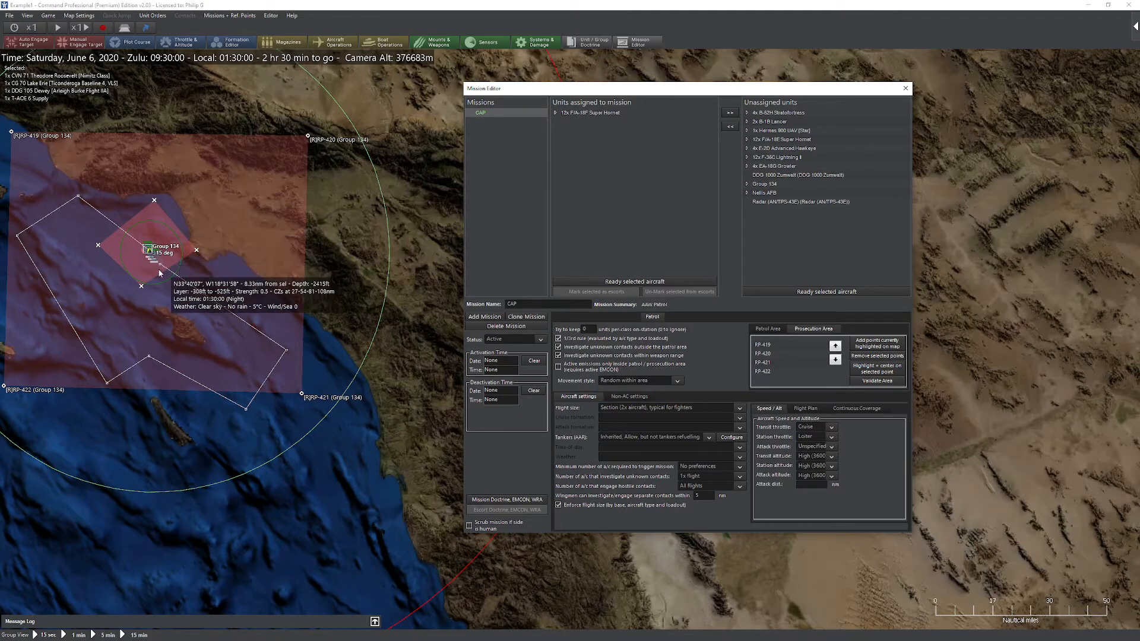
pyautogui.click(614, 380)
pyautogui.click(617, 398)
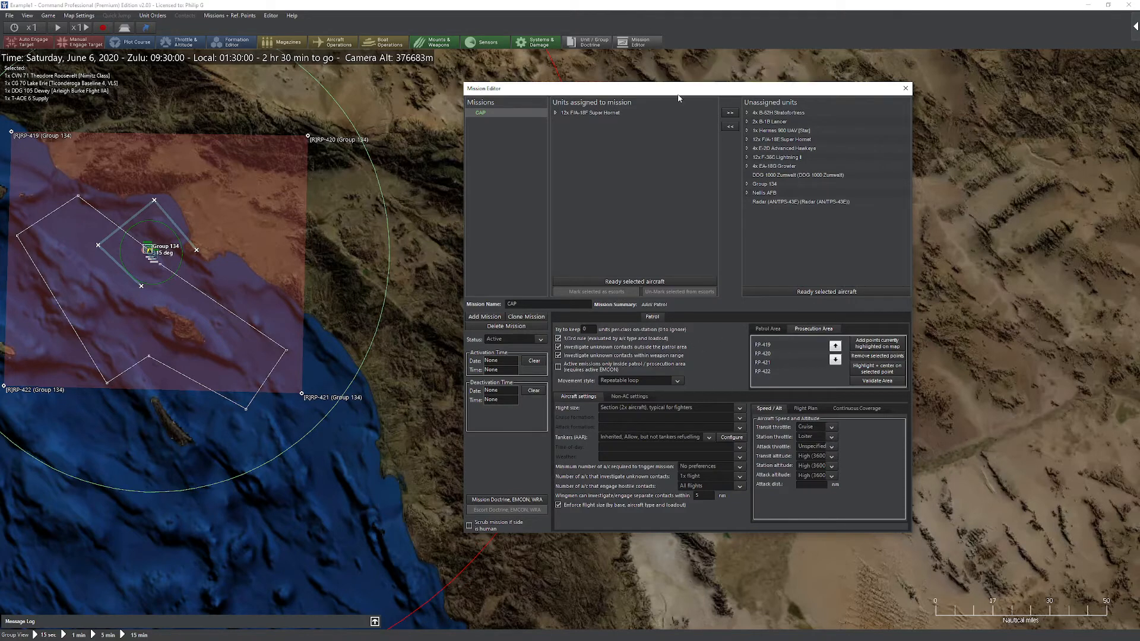
# Try the Single aircraft flight size for the CAP mission
pyautogui.moveTo(679, 89); pyautogui.dragTo(554, 63)
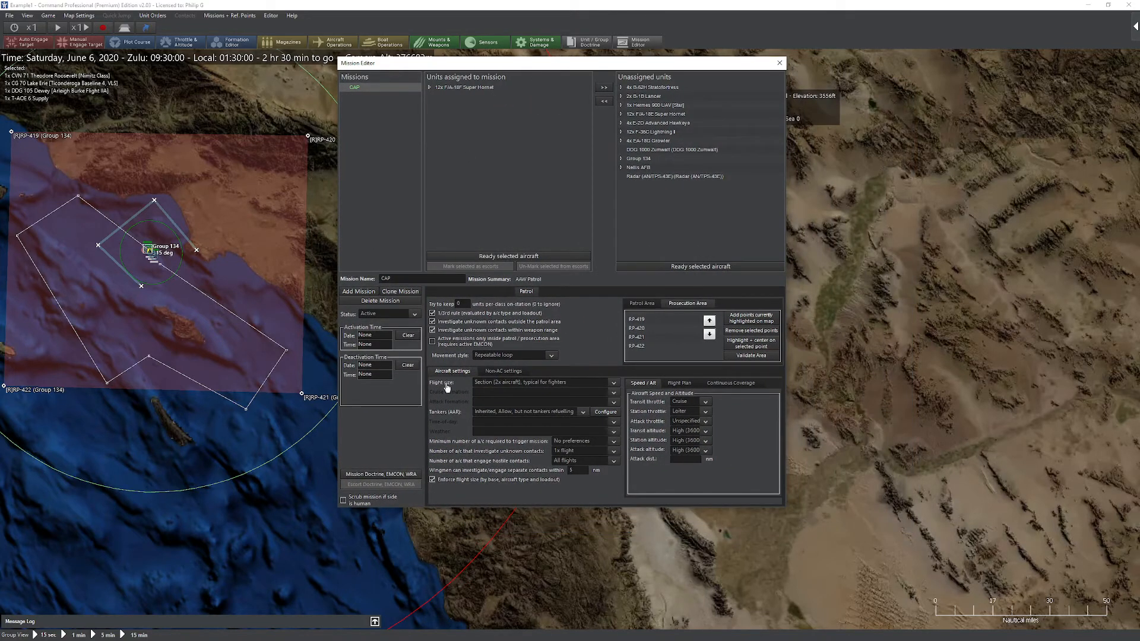
pyautogui.click(505, 387)
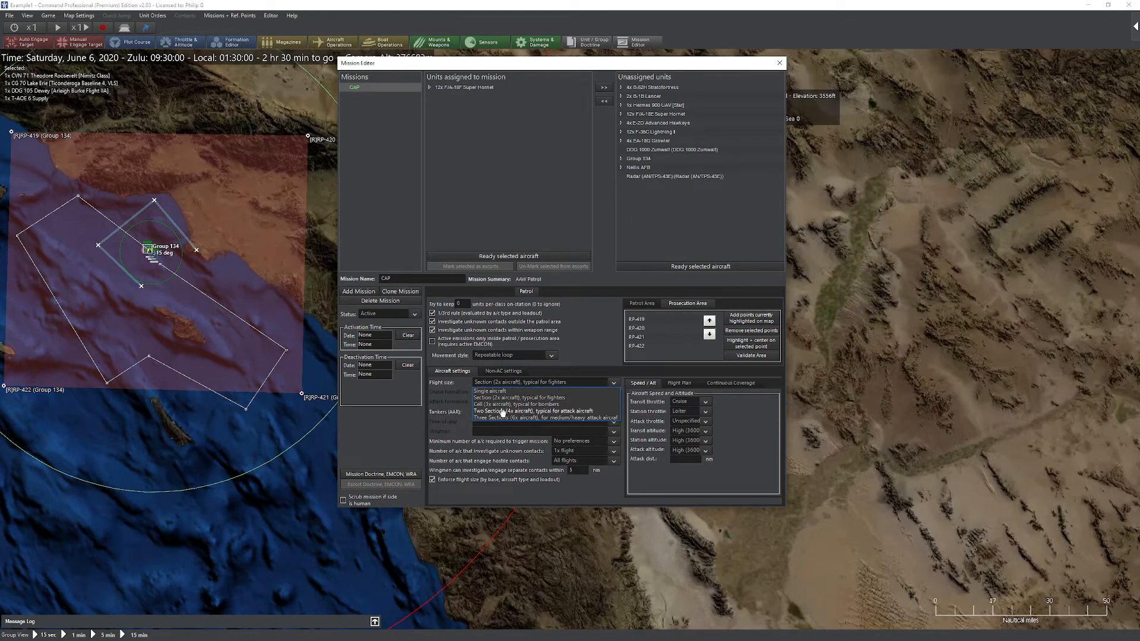
pyautogui.click(501, 392)
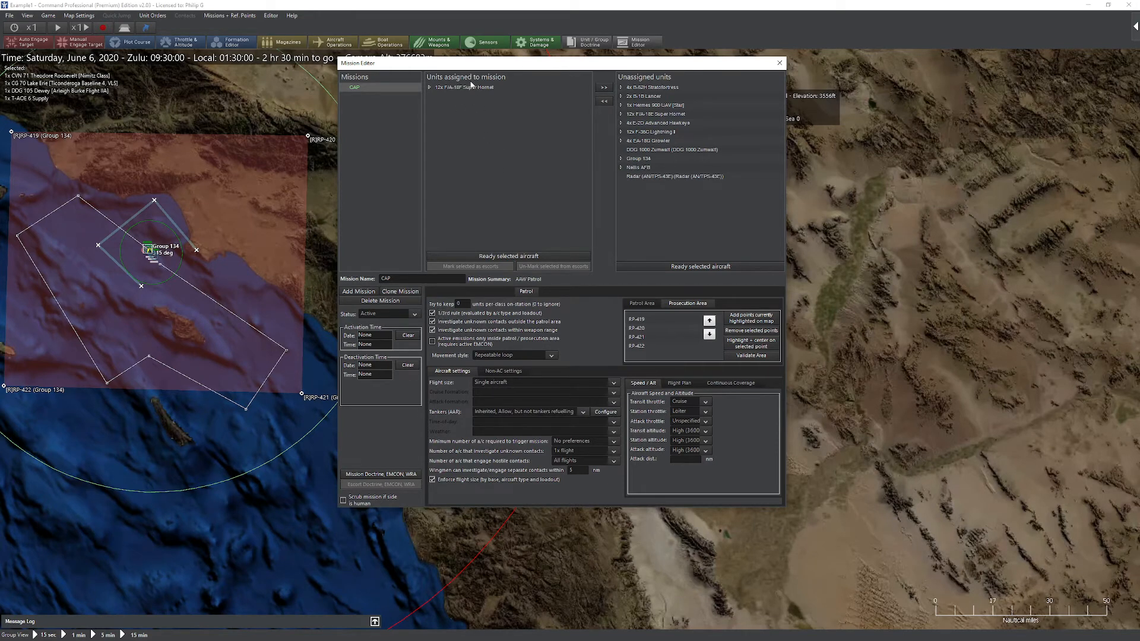
# Set the CAP flight size to Two Sections (4x aircraft) and turn off flight size enforcement
pyautogui.click(500, 385)
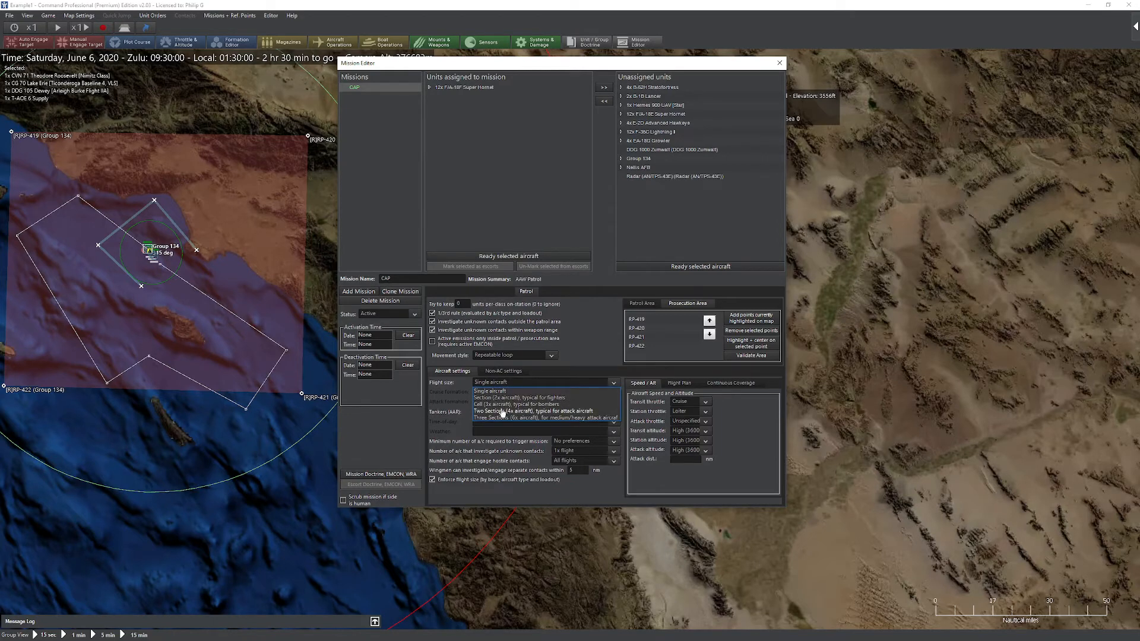
pyautogui.click(502, 412)
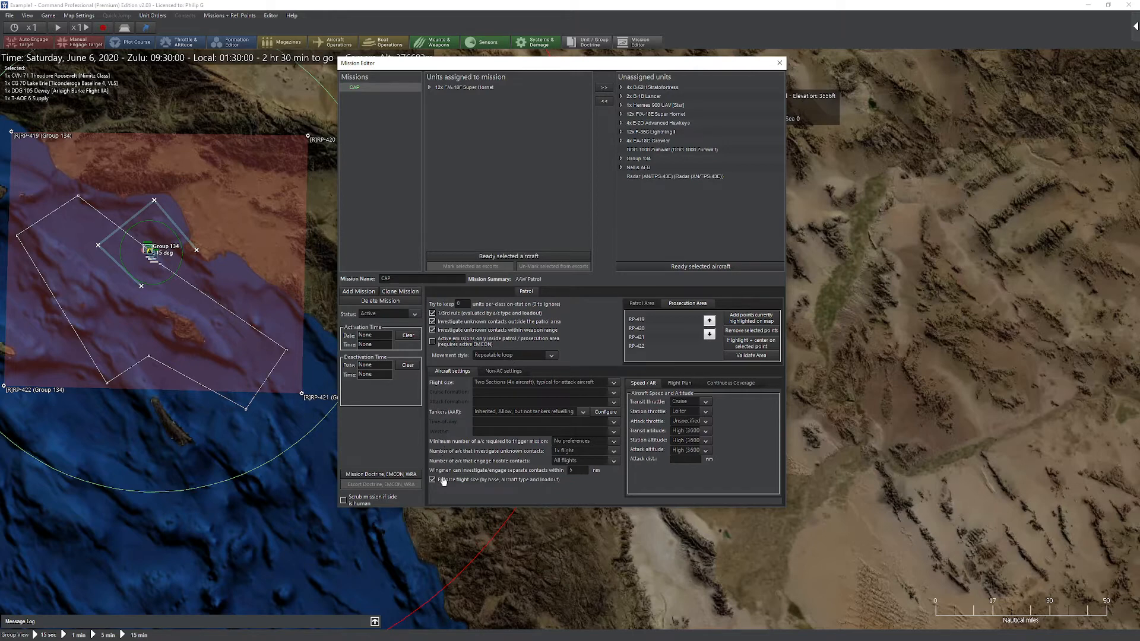
pyautogui.click(477, 483)
# Review the CAP mission's air refuelling options and its tanker planner settings without changing them
pyautogui.click(494, 412)
pyautogui.click(493, 412)
pyautogui.click(604, 412)
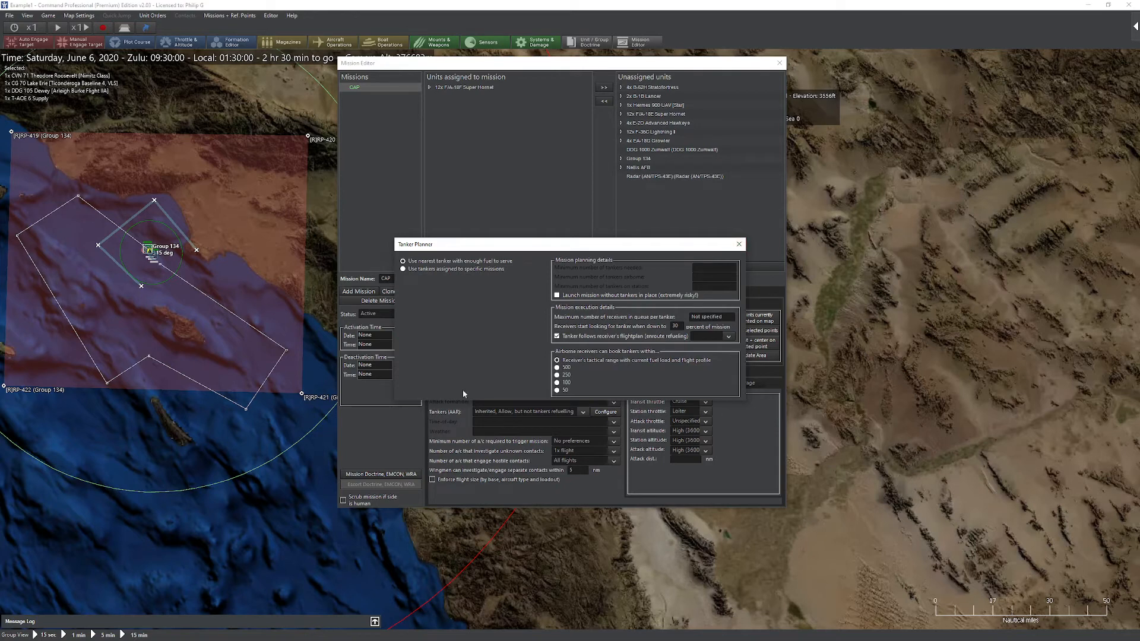
pyautogui.click(739, 243)
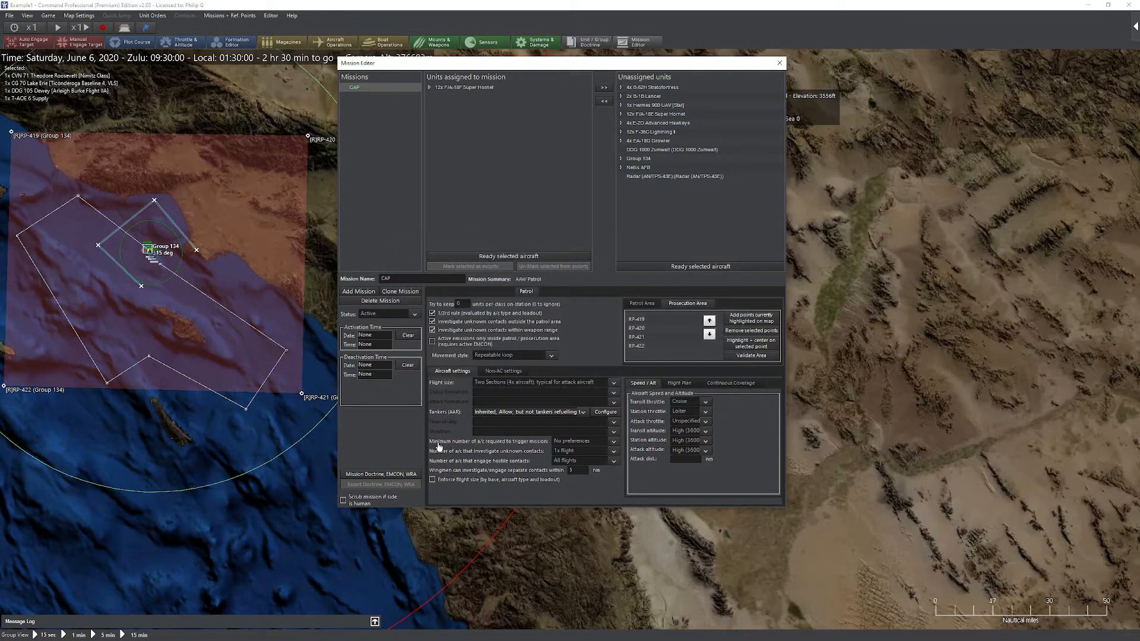
# Set the minimum aircraft required to trigger the mission to All aircraft - in flights and back to No preferences
pyautogui.click(608, 441)
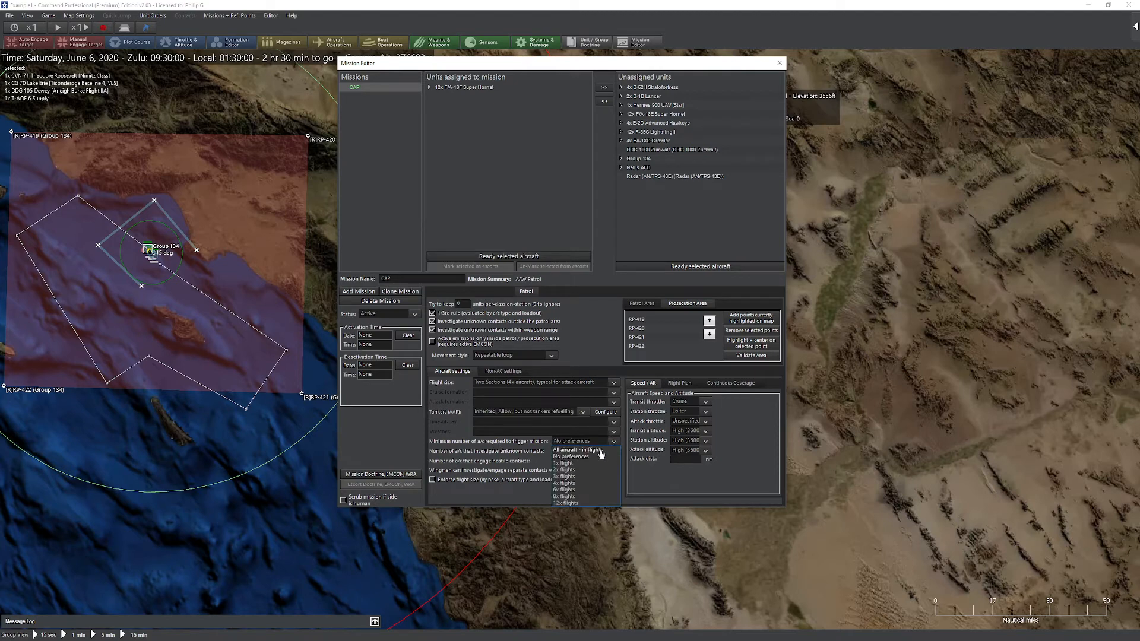
pyautogui.click(590, 450)
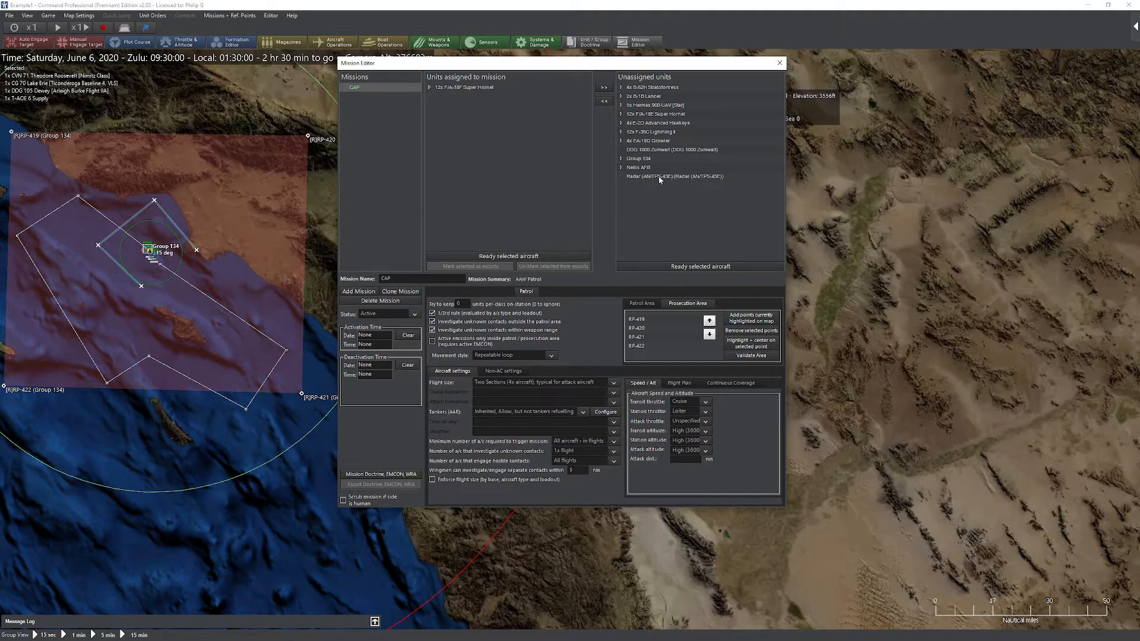
pyautogui.click(602, 441)
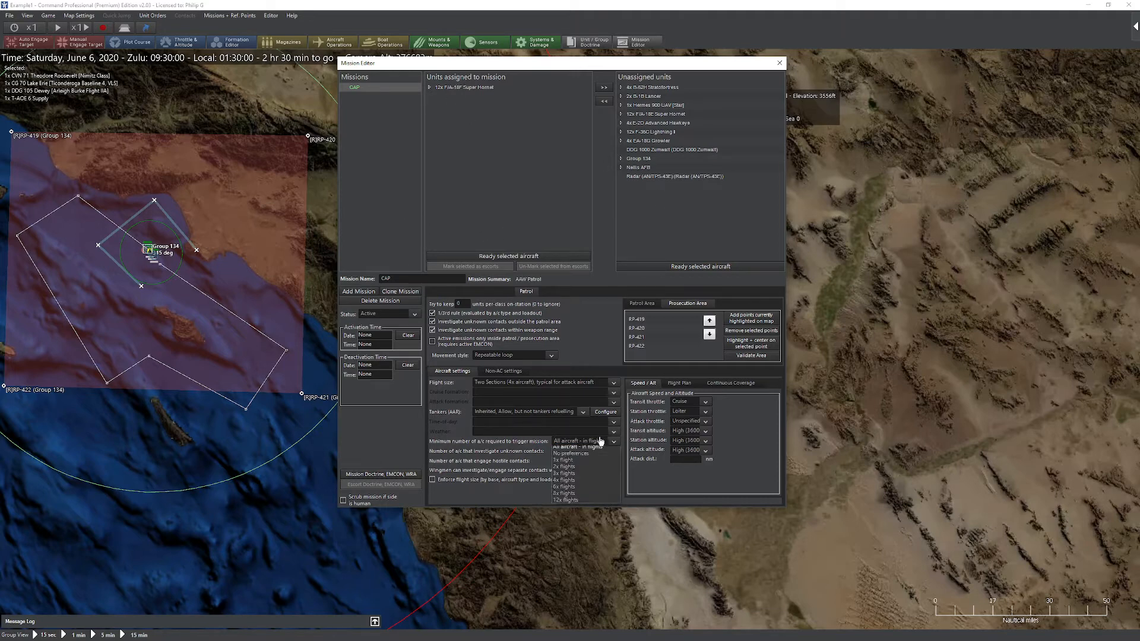
pyautogui.click(578, 451)
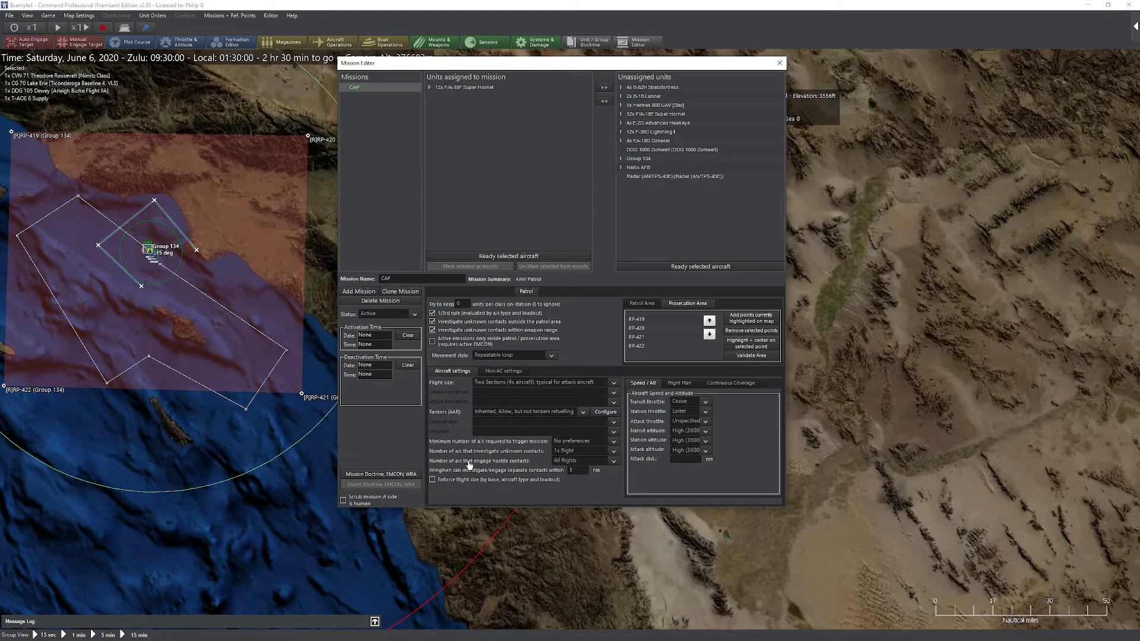
# Examine the choices for how many aircraft investigate unknown contacts and engage hostile contacts
pyautogui.click(565, 461)
pyautogui.click(565, 461)
pyautogui.click(570, 454)
pyautogui.click(570, 458)
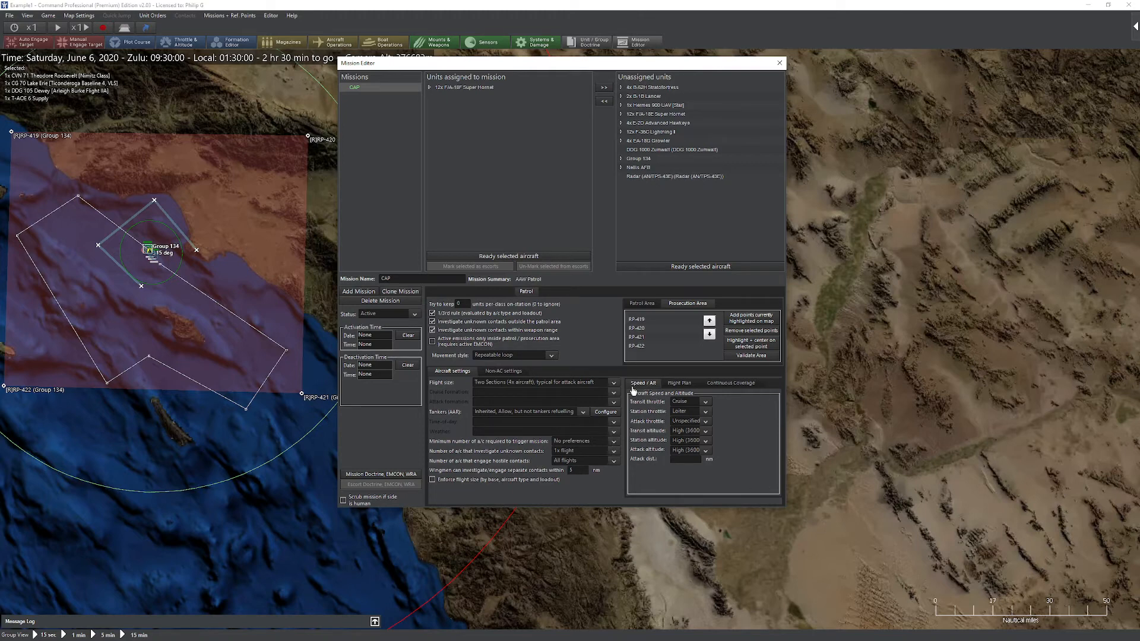
# Review the mission's throttle options, flight plan, continuous coverage and patrol area reference points
pyautogui.click(692, 403)
pyautogui.click(692, 403)
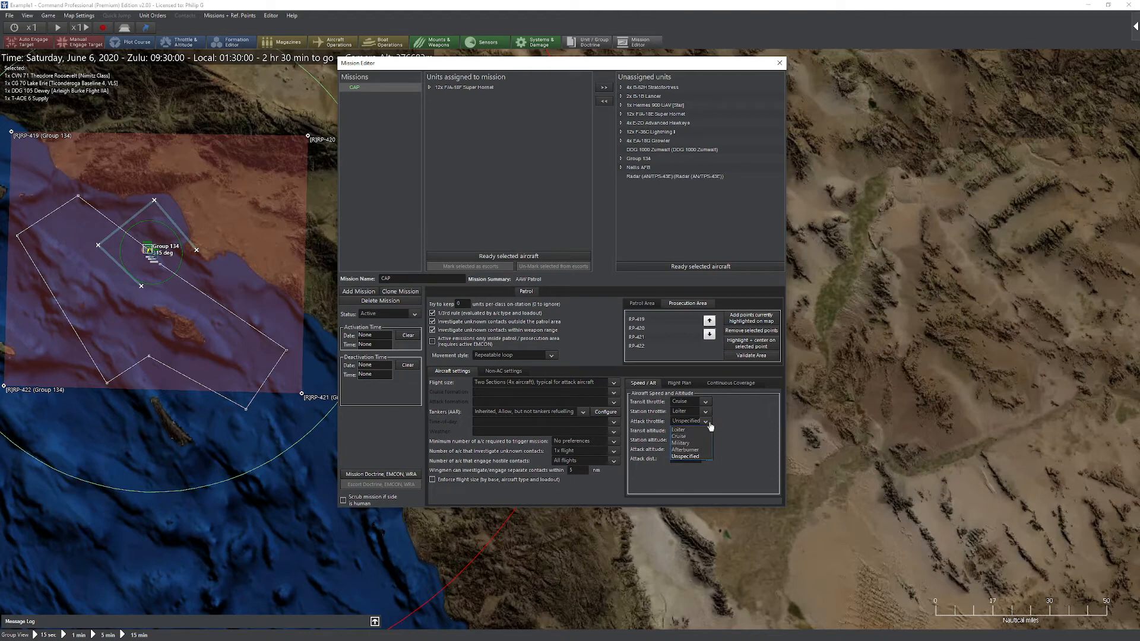
pyautogui.click(706, 422)
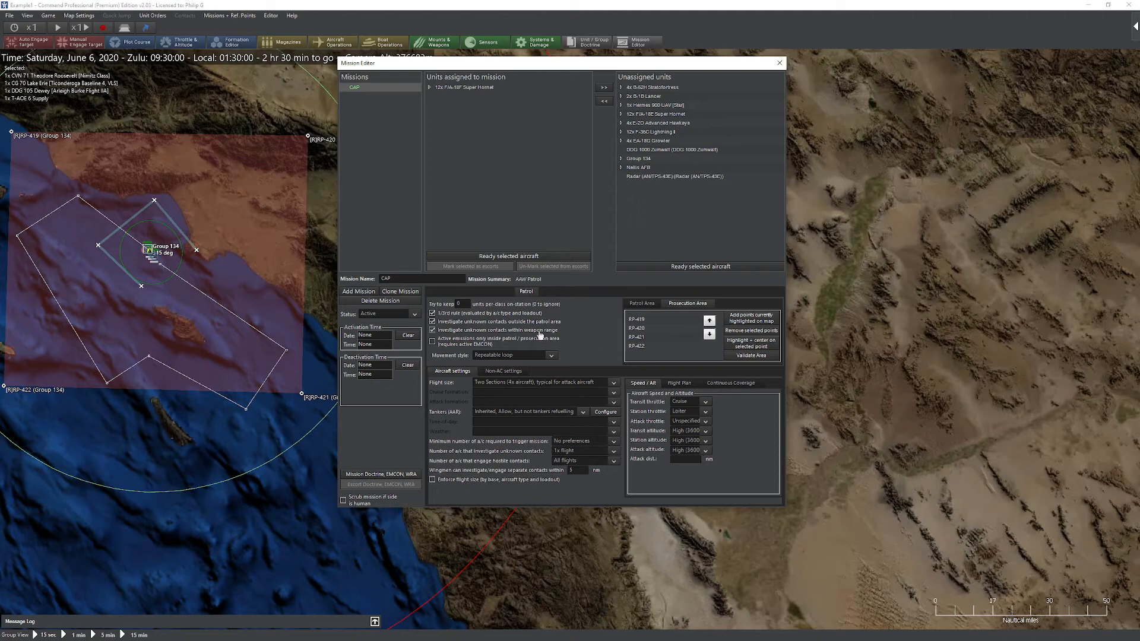
pyautogui.click(684, 384)
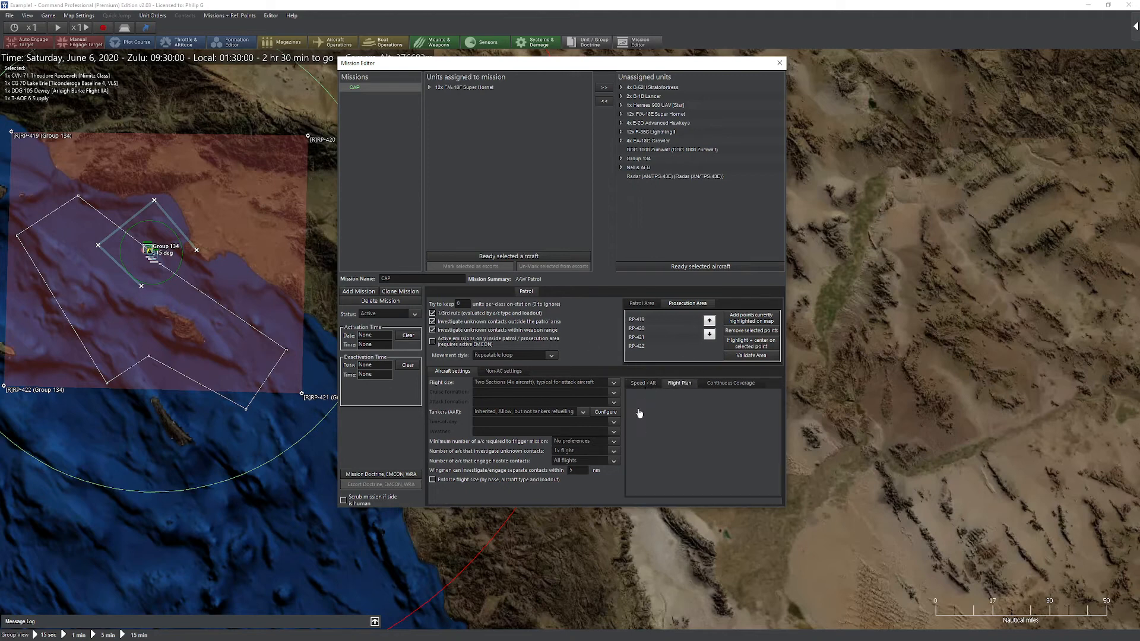
pyautogui.click(724, 384)
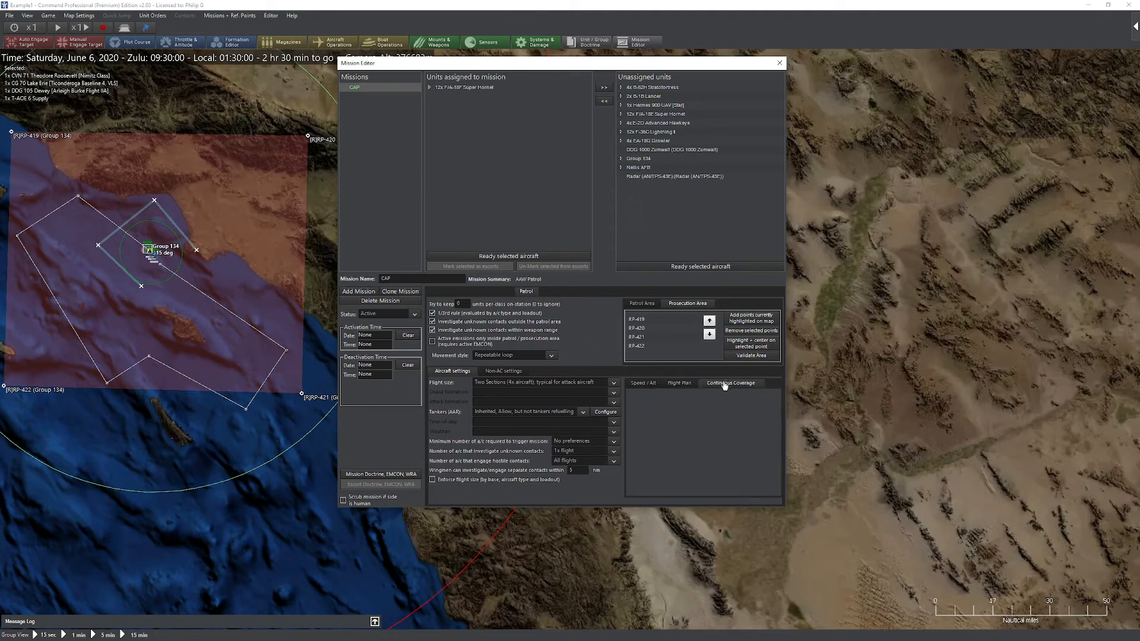
pyautogui.click(645, 383)
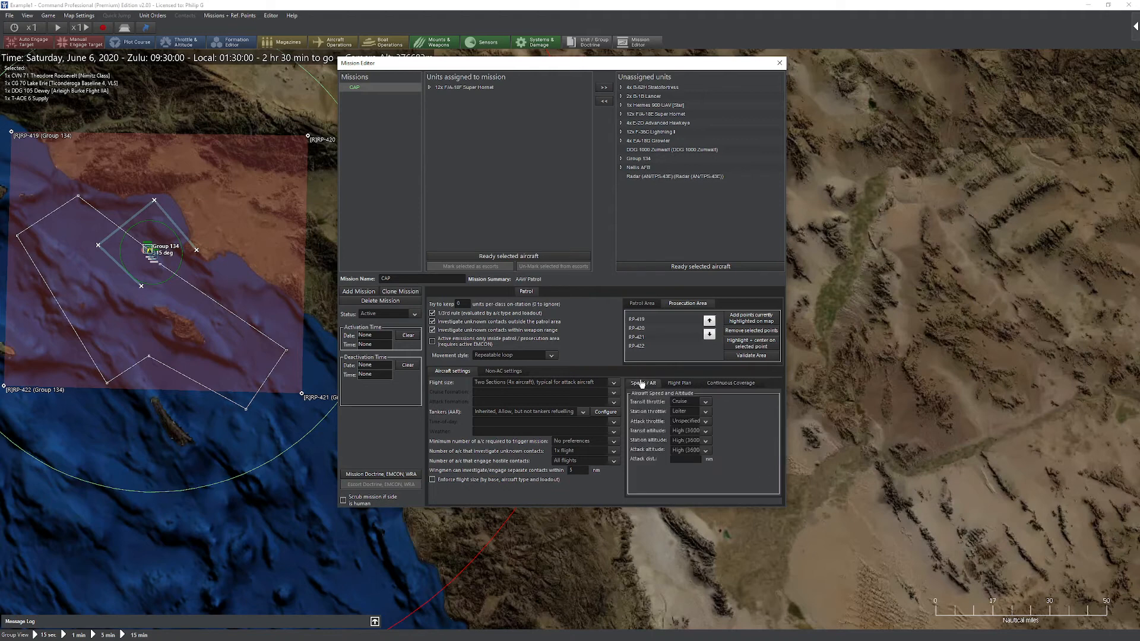
pyautogui.click(641, 304)
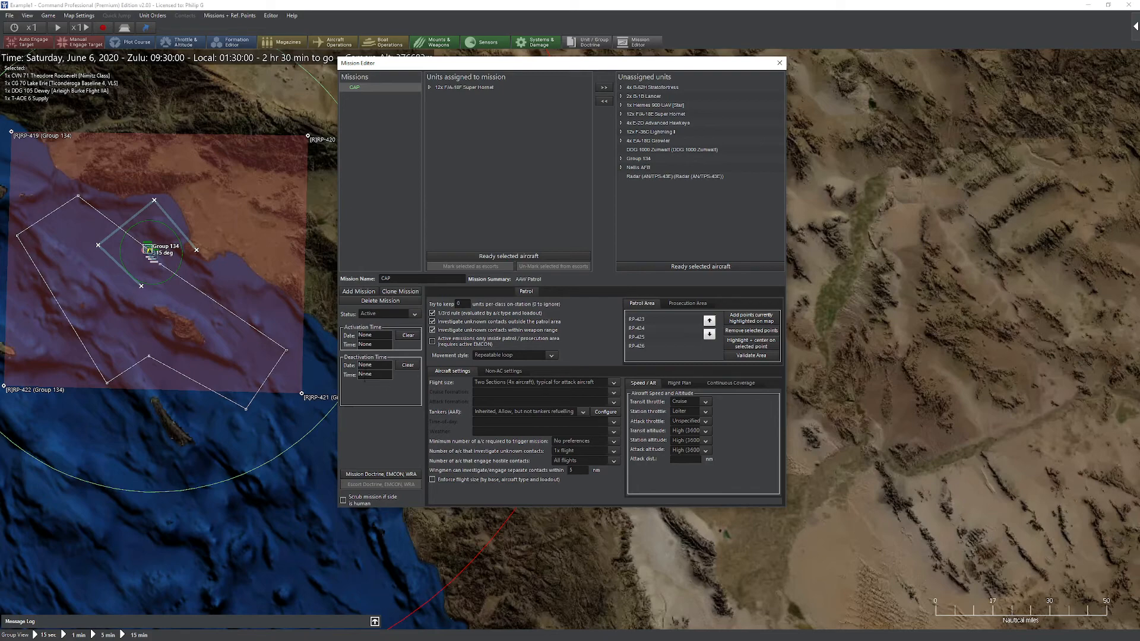
# In the CAP mission's weapon release authorization, set the AIM-120D AMRAAM to 2 rounds per salvo against unknown air contacts and unspecified aircraft
pyautogui.click(392, 475)
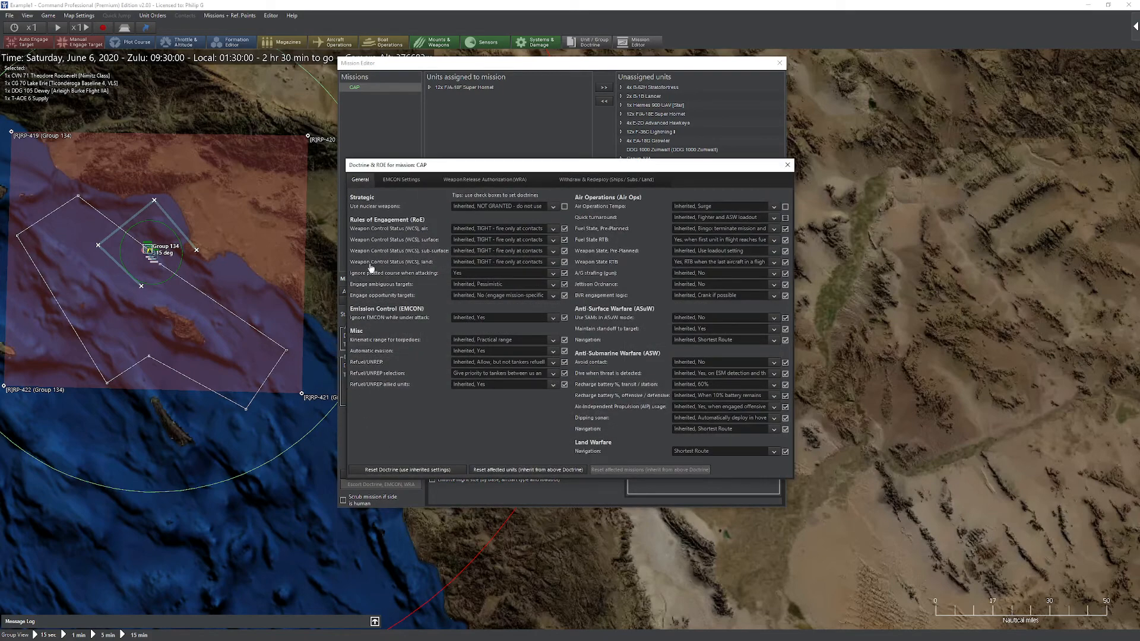
pyautogui.click(504, 180)
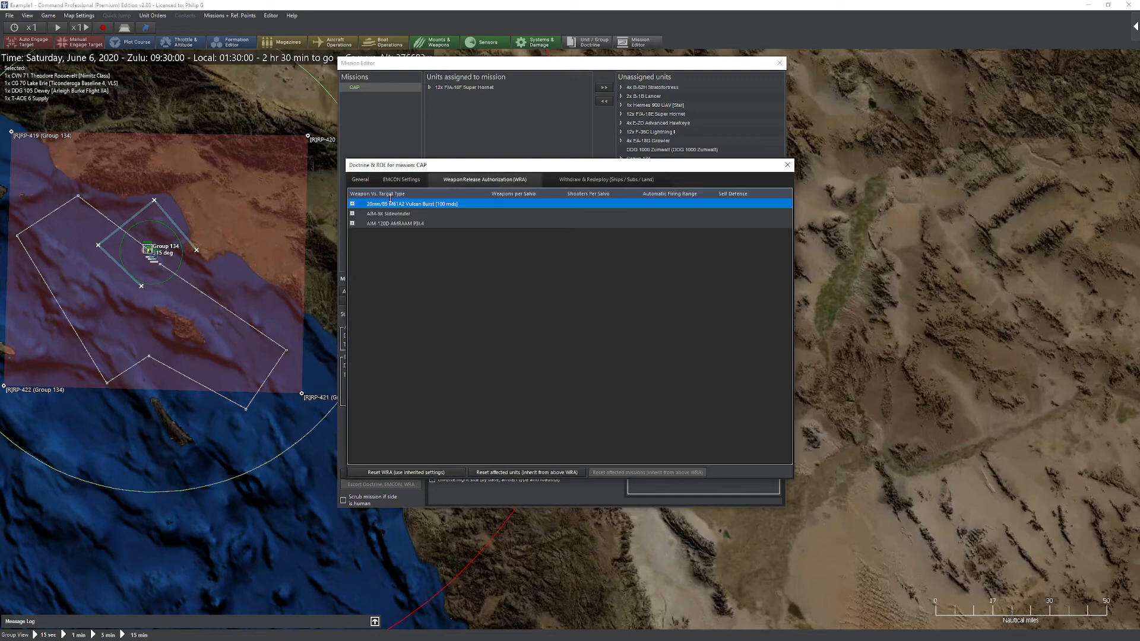
pyautogui.click(353, 224)
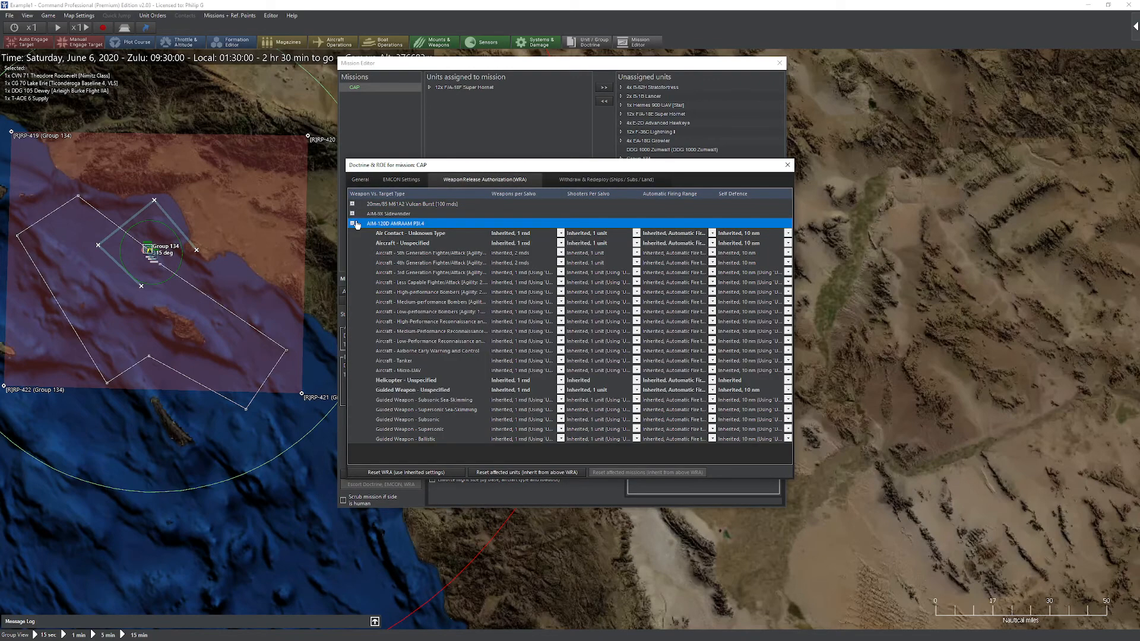
pyautogui.click(515, 235)
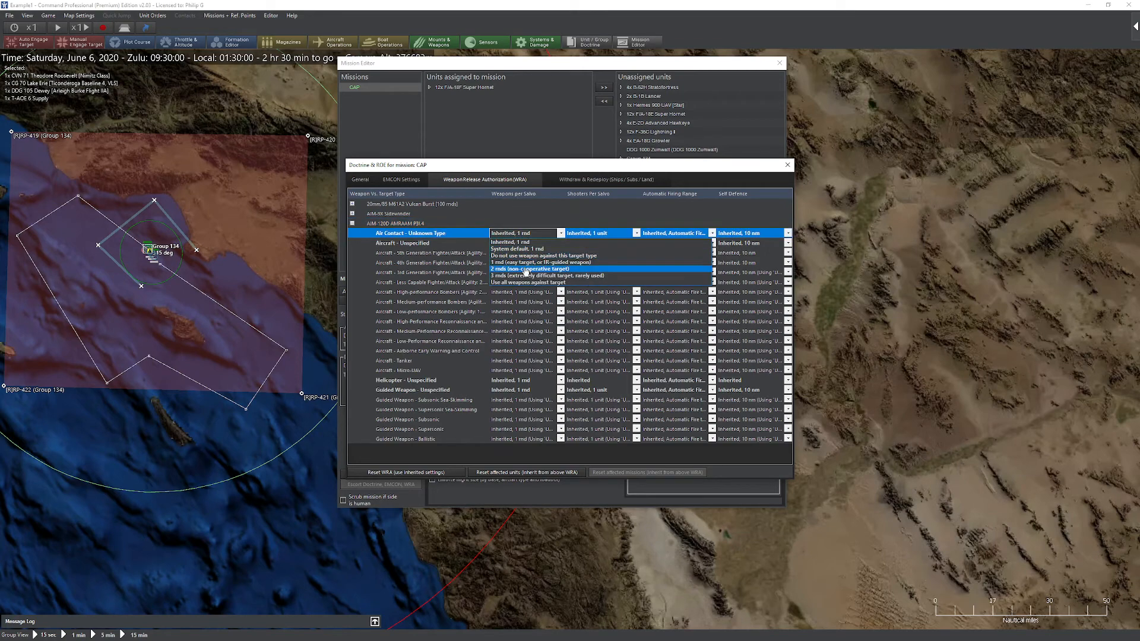
pyautogui.click(526, 268)
pyautogui.click(514, 246)
pyautogui.click(521, 268)
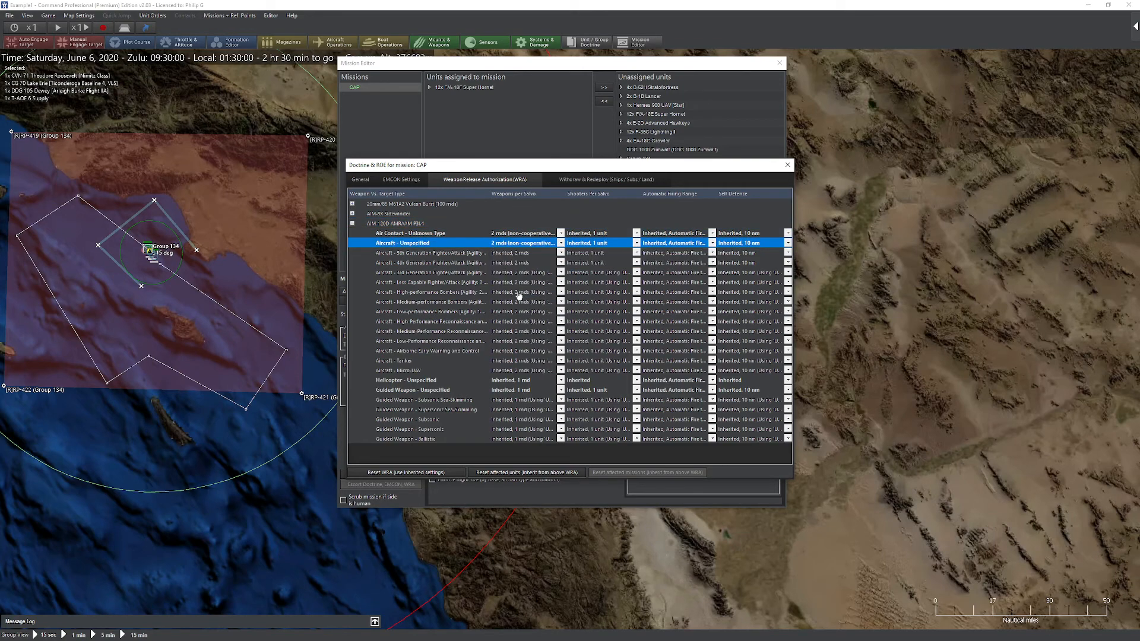
# Set the AIM-120D AMRAAM to 2 rounds per salvo against unspecified helicopters and guided weapons, and close the mission doctrine settings
pyautogui.click(514, 379)
pyautogui.click(522, 412)
pyautogui.click(516, 391)
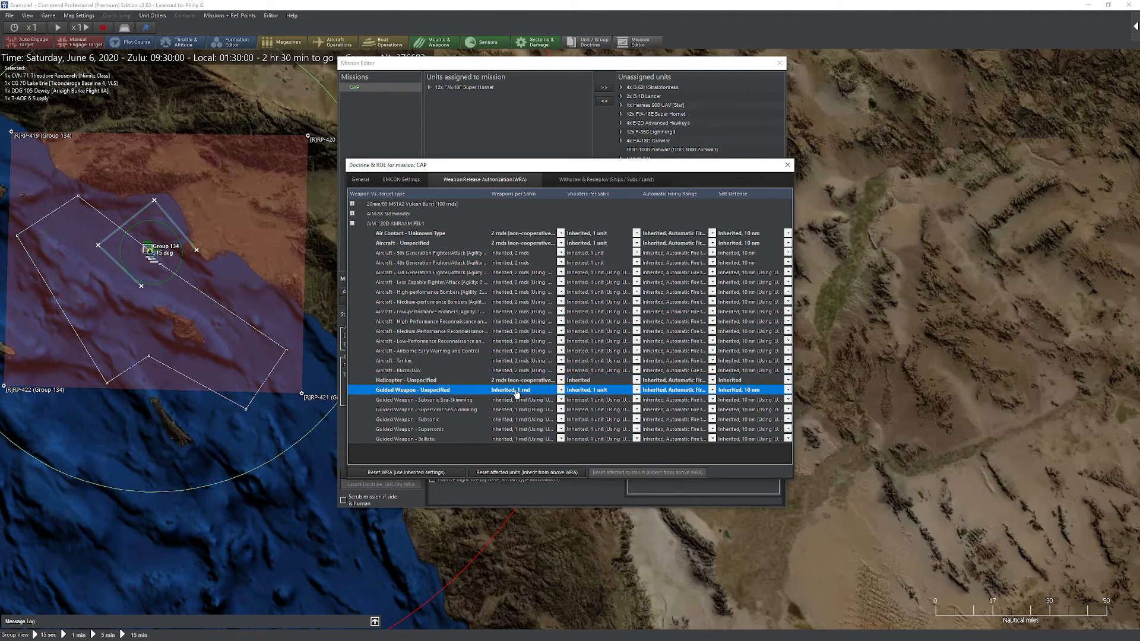
pyautogui.click(516, 392)
pyautogui.click(522, 421)
pyautogui.click(787, 165)
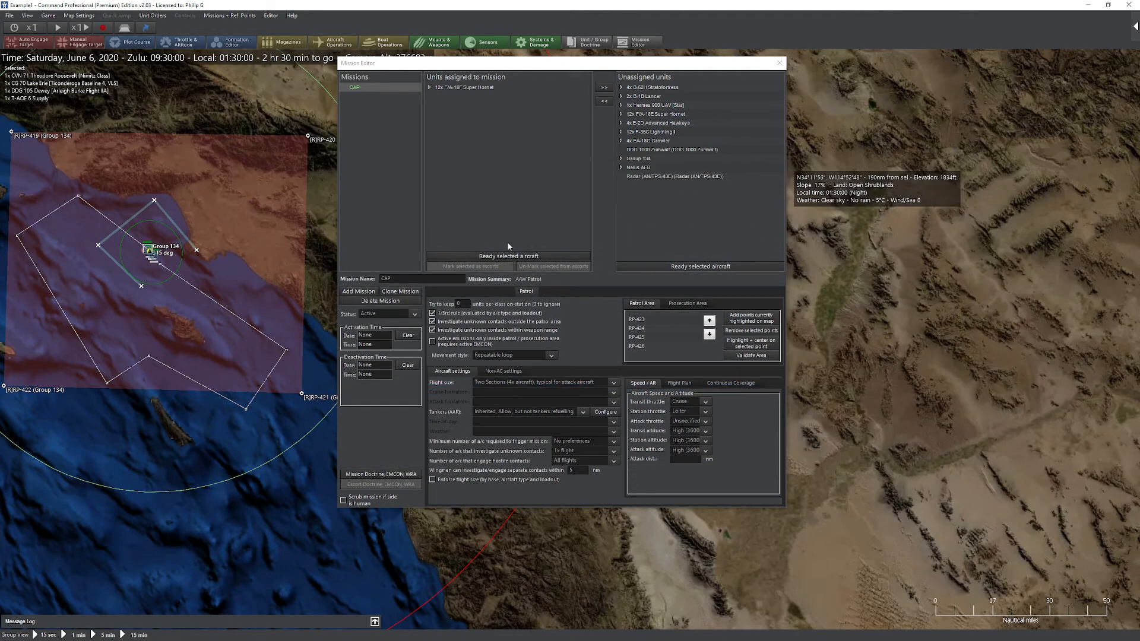
# Check the individual Super Hornets assigned to the CAP mission in the Mission Editor and the carrier's air operations list
pyautogui.click(430, 87)
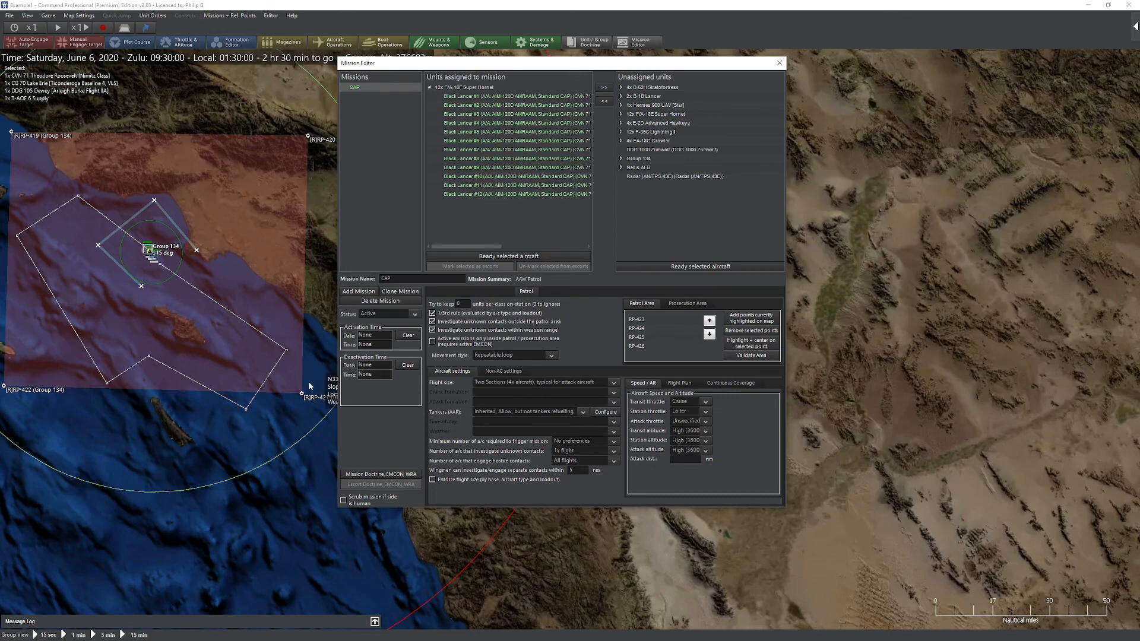
pyautogui.click(780, 63)
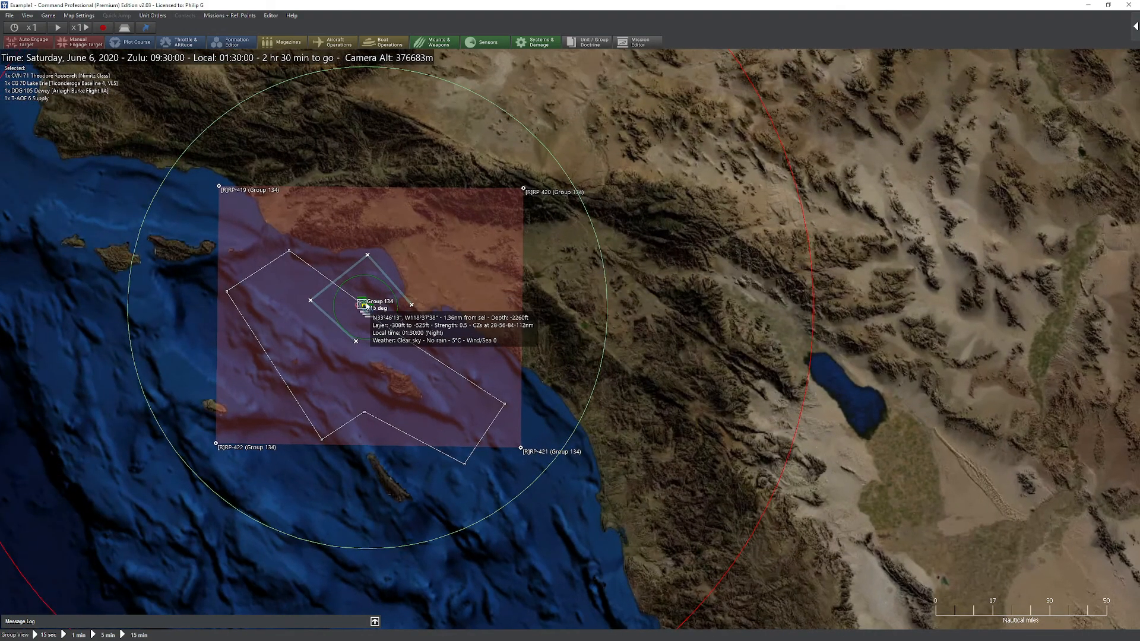
pyautogui.press('F6')
pyautogui.click(304, 232)
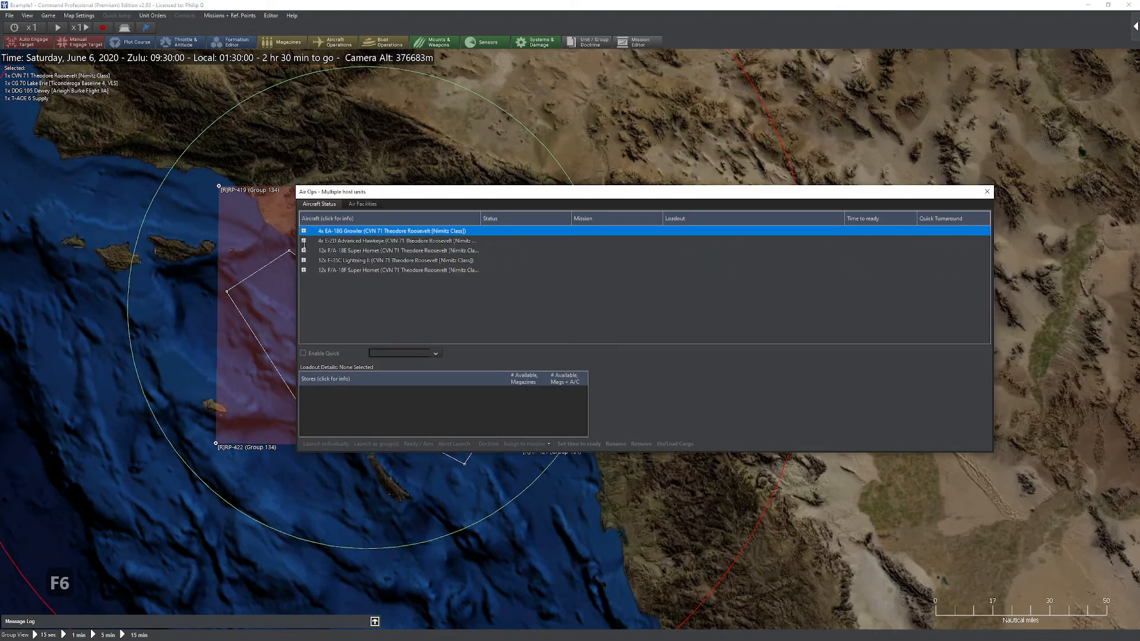
pyautogui.click(304, 270)
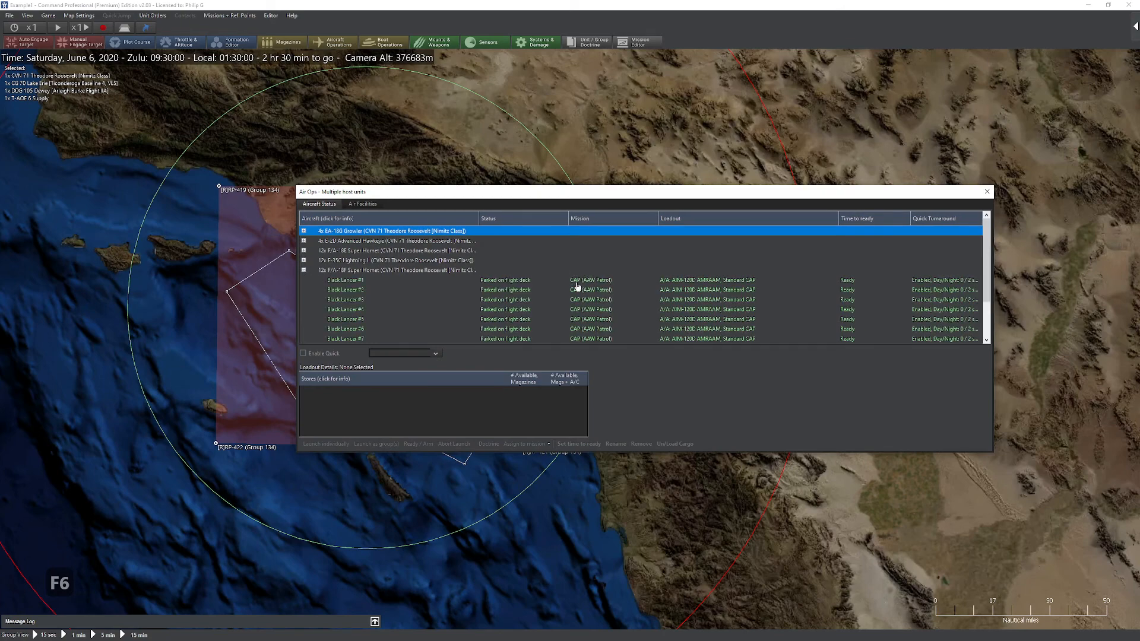
# Examine the mission assignment choices for the F-35C Lightning II Road Runner #1 in the carrier's air operations list
pyautogui.click(304, 260)
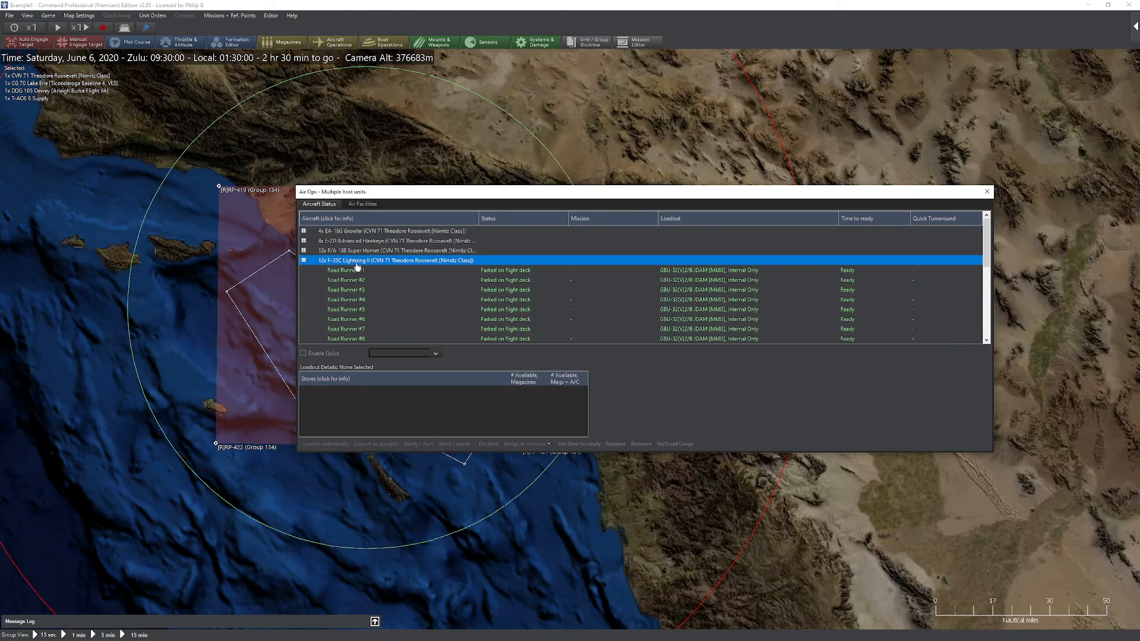
pyautogui.click(689, 271)
pyautogui.click(526, 444)
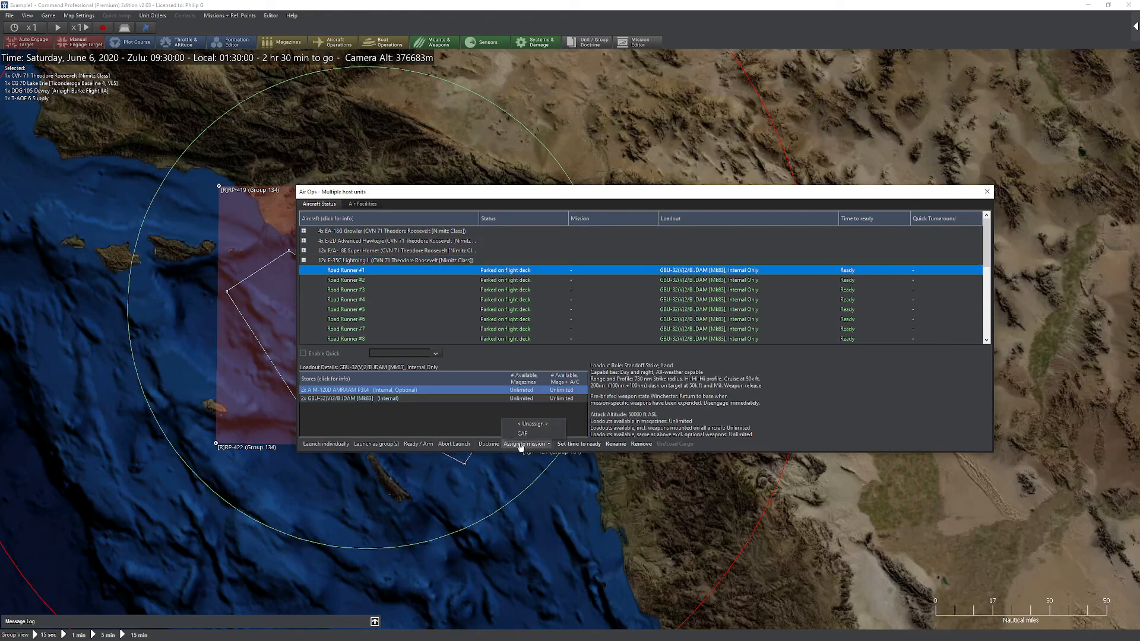
pyautogui.click(535, 437)
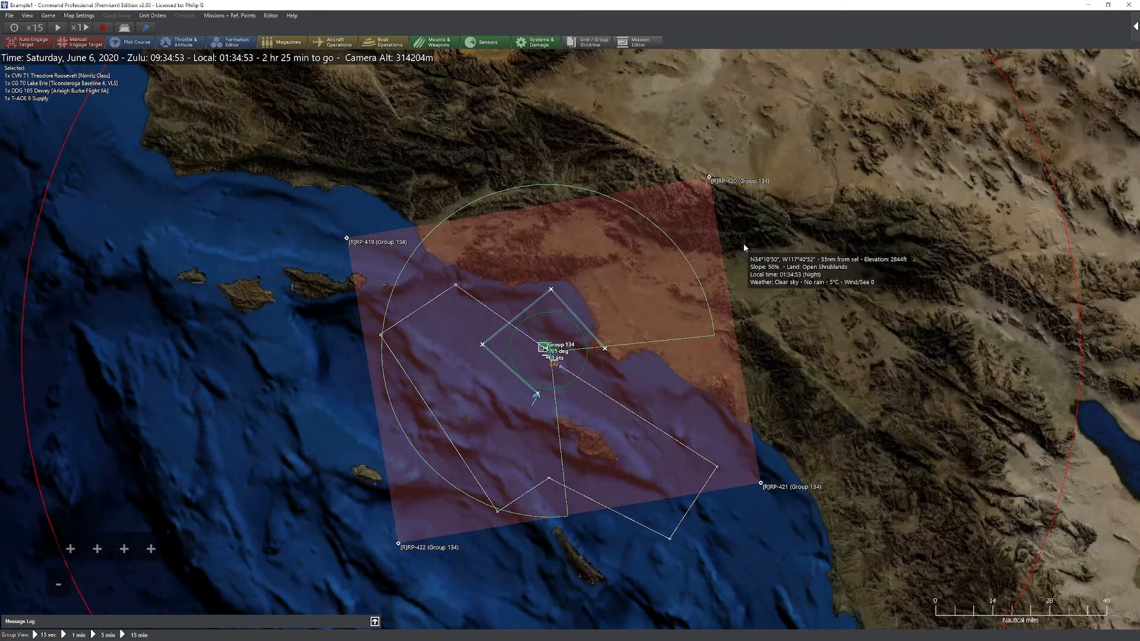
# Resume the simulation and select the airborne Super Hornet flight south of the carrier group
pyautogui.press('space')
pyautogui.scroll(2, 720, 250)
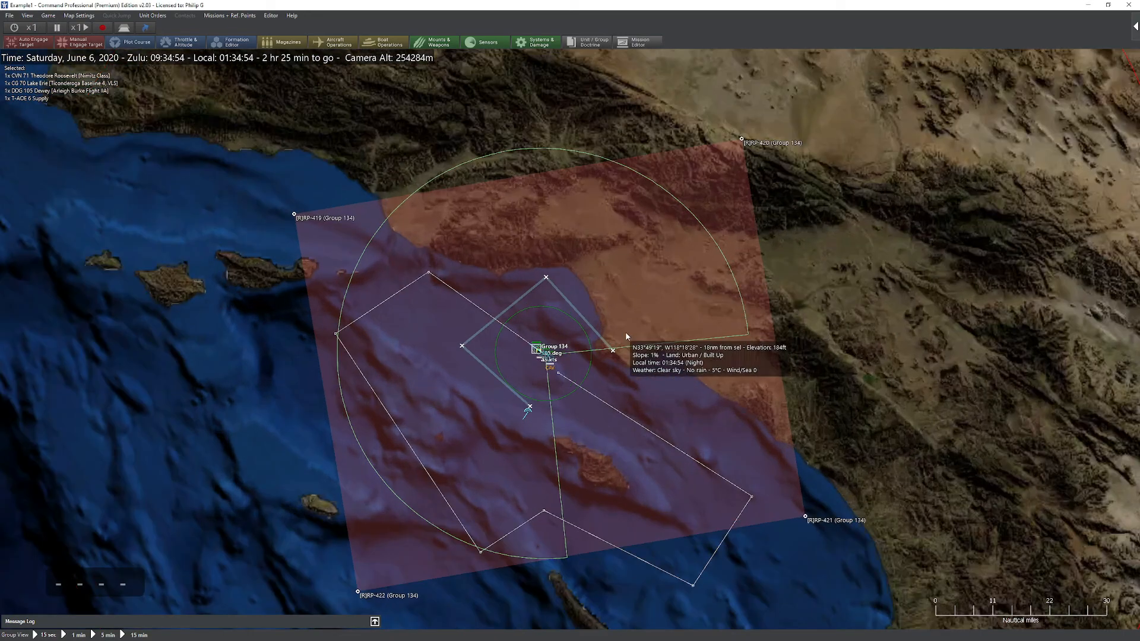
pyautogui.click(550, 363)
pyautogui.scroll(2, 550, 362)
pyautogui.scroll(-3, 629, 356)
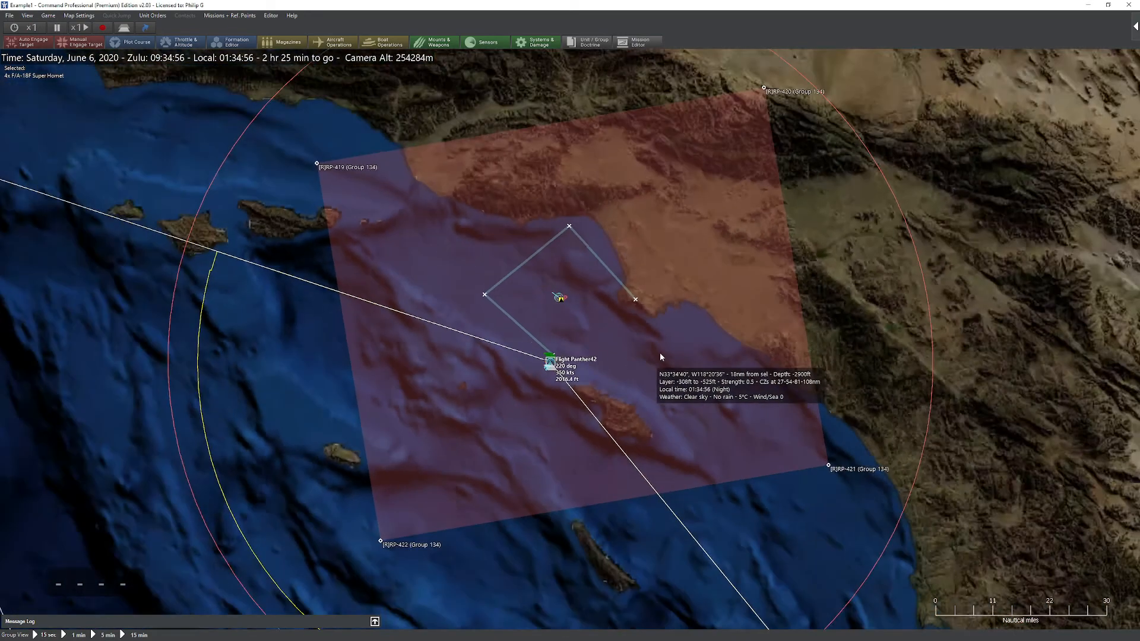
# Fast-forward the simulation at x15 and faster while the Super Hornet flight heads for the patrol area, and return to x1 speed
pyautogui.press('+')
pyautogui.press('+')
pyautogui.press('+')
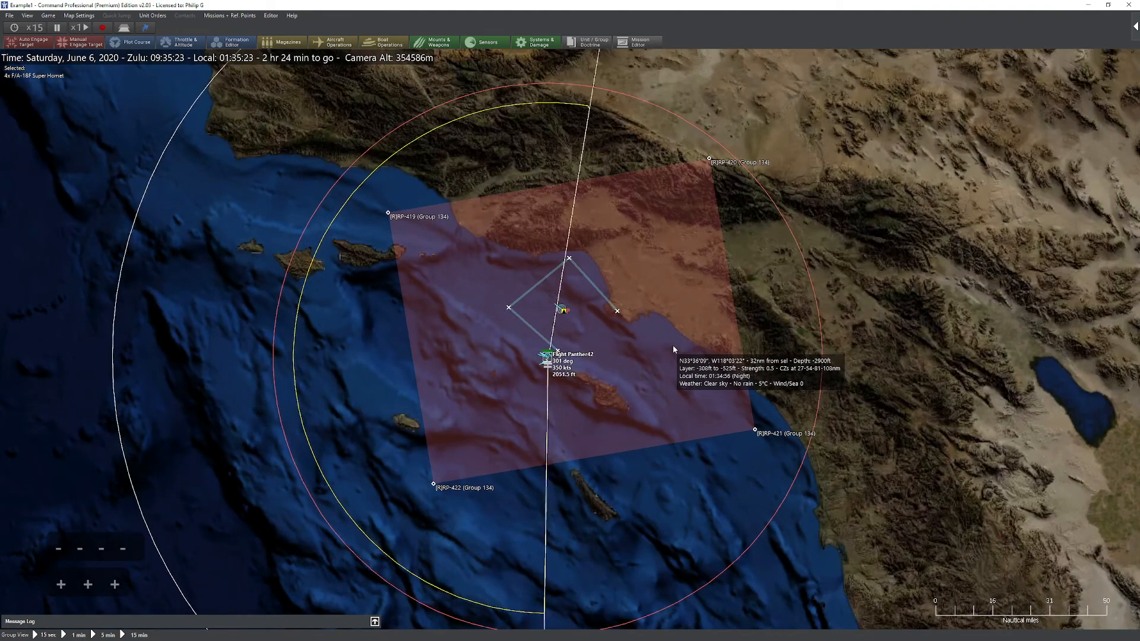
pyautogui.press('+')
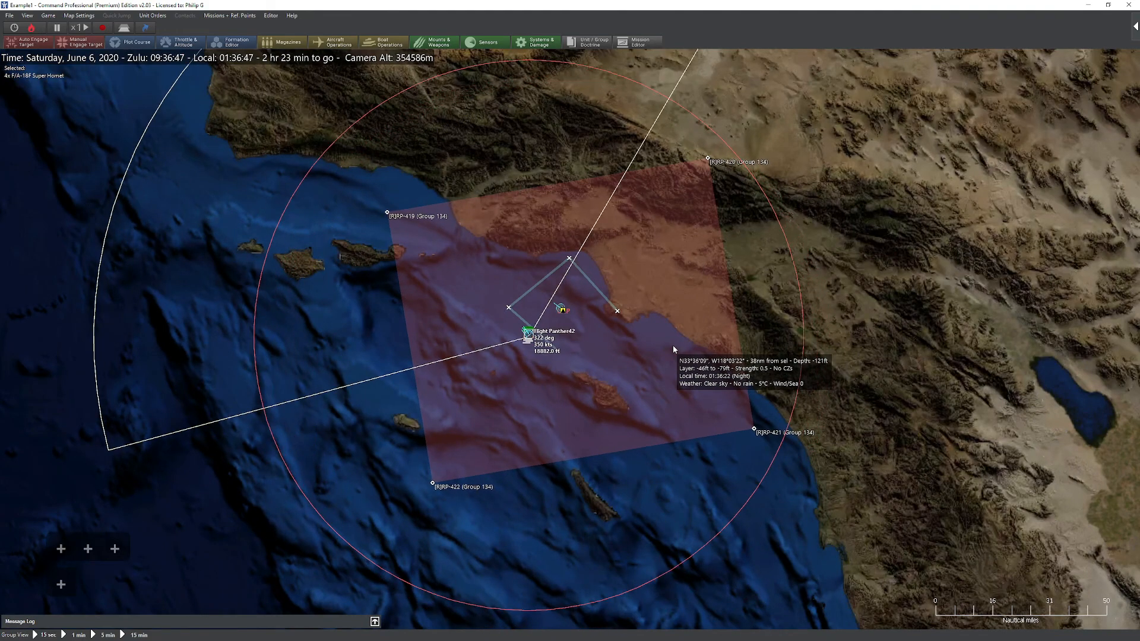
pyautogui.press('-')
pyautogui.press('-')
pyautogui.press('+')
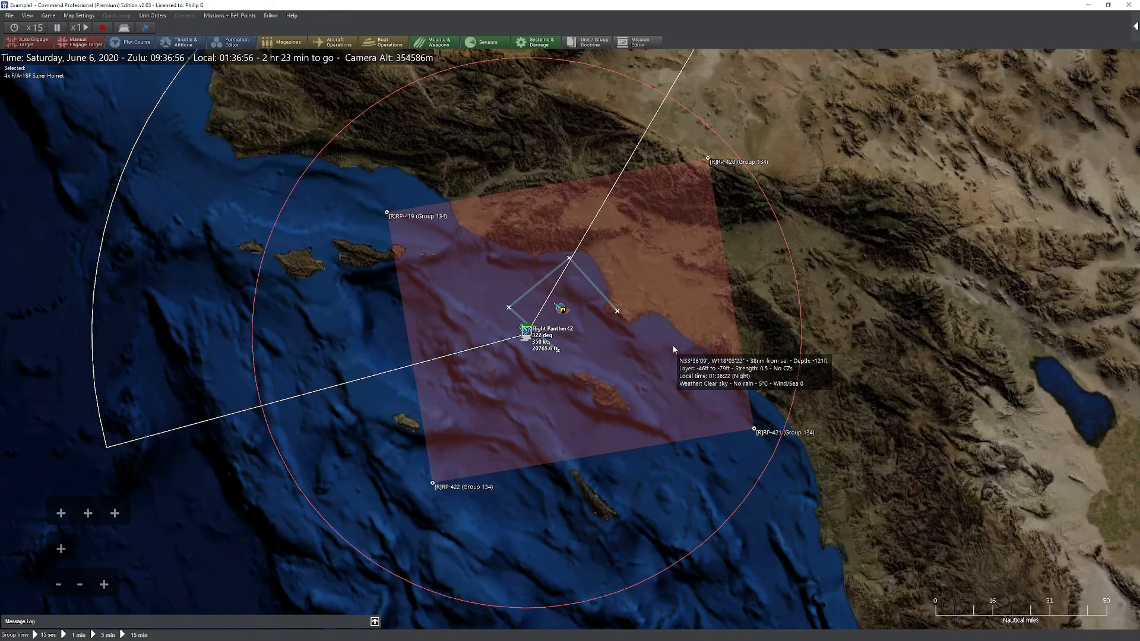
pyautogui.press('+')
pyautogui.press('-')
pyautogui.press('-')
pyautogui.press('-')
pyautogui.press('-')
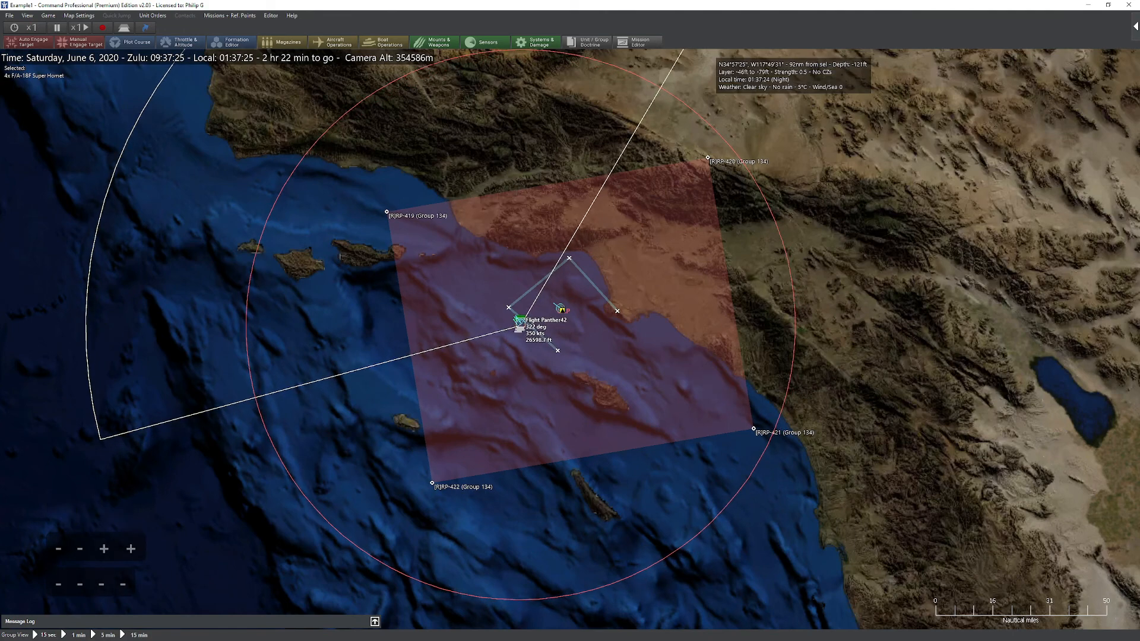
# Review the units assigned to the CAP mission in the Mission Editor and the area around the Super Hornet flight on the map
pyautogui.moveTo(688, 138); pyautogui.dragTo(702, 239)
pyautogui.scroll(-4, 702, 240)
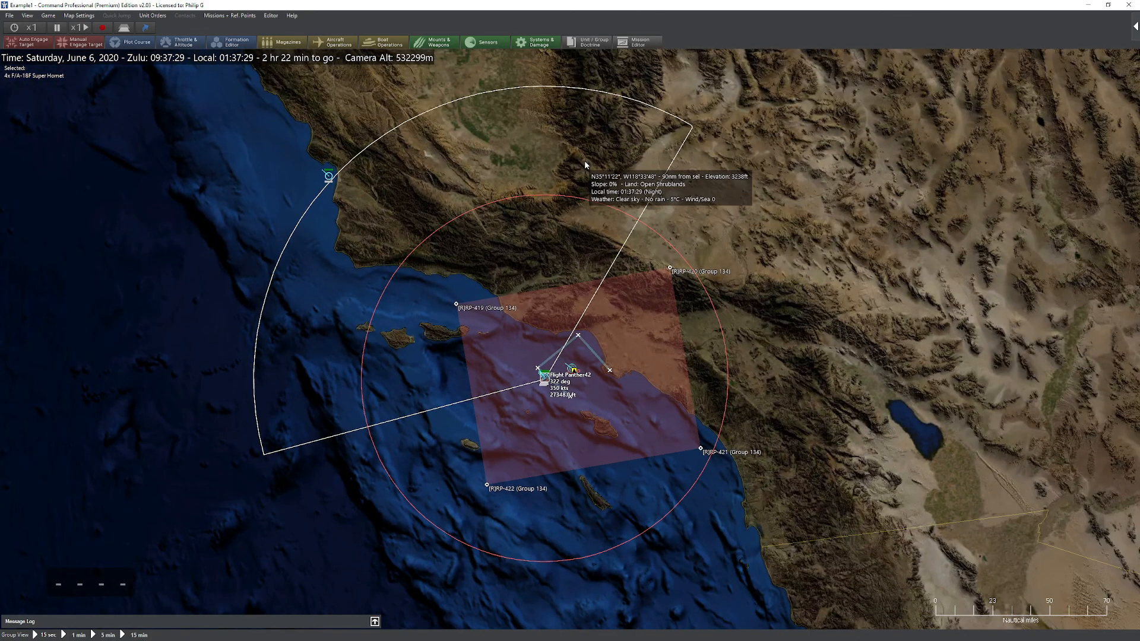
pyautogui.press('F11')
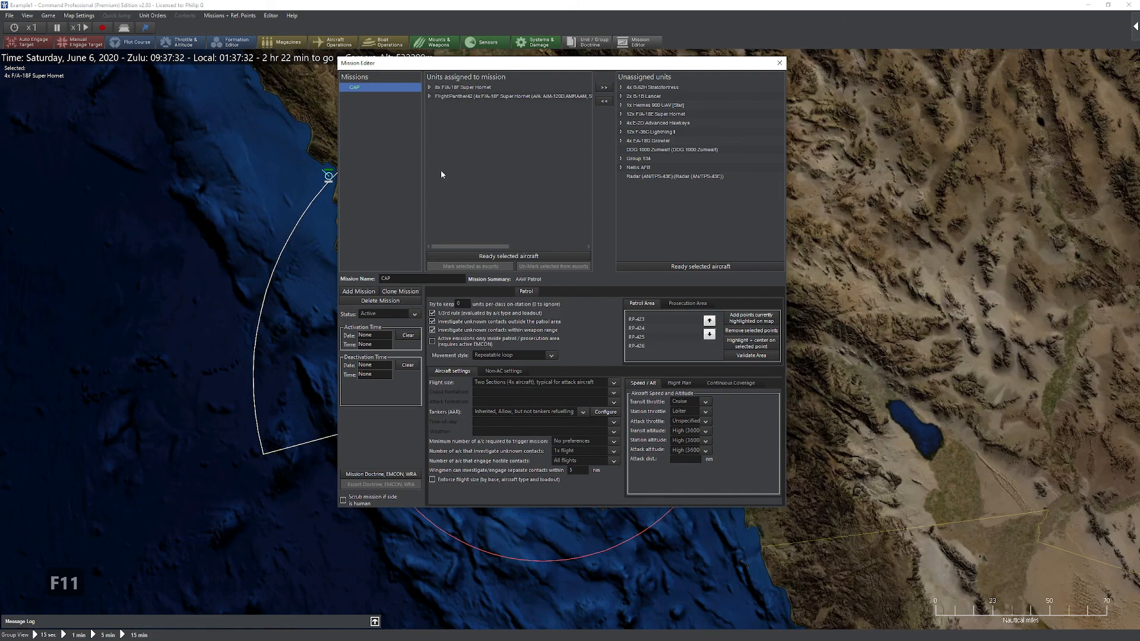
pyautogui.click(779, 61)
pyautogui.moveTo(732, 180); pyautogui.dragTo(719, 235)
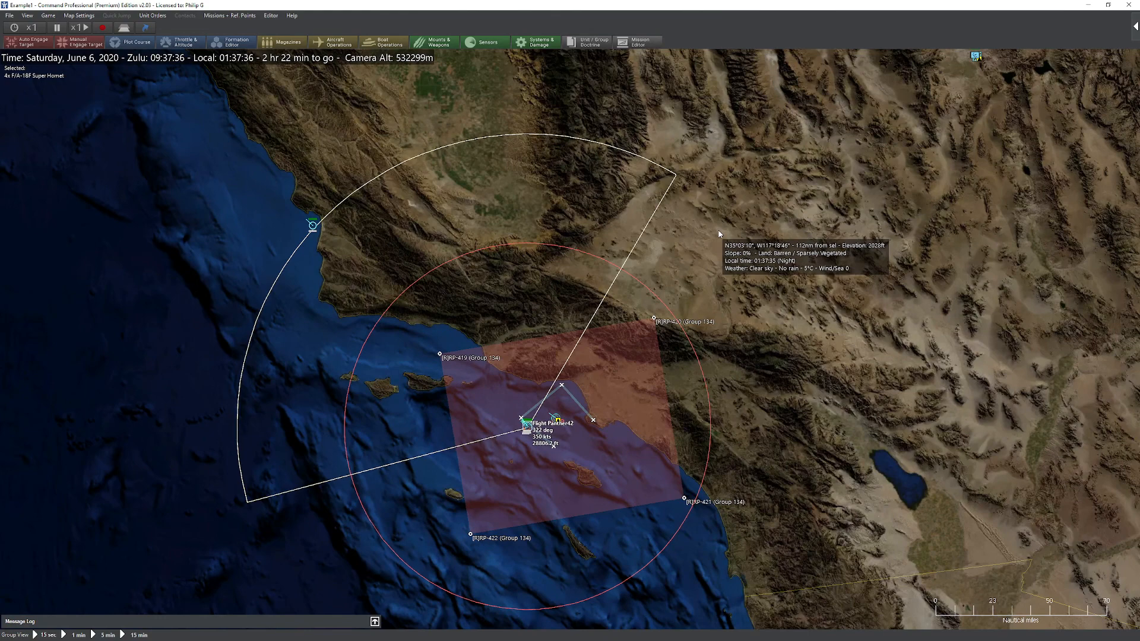
pyautogui.scroll(-1, 810, 224)
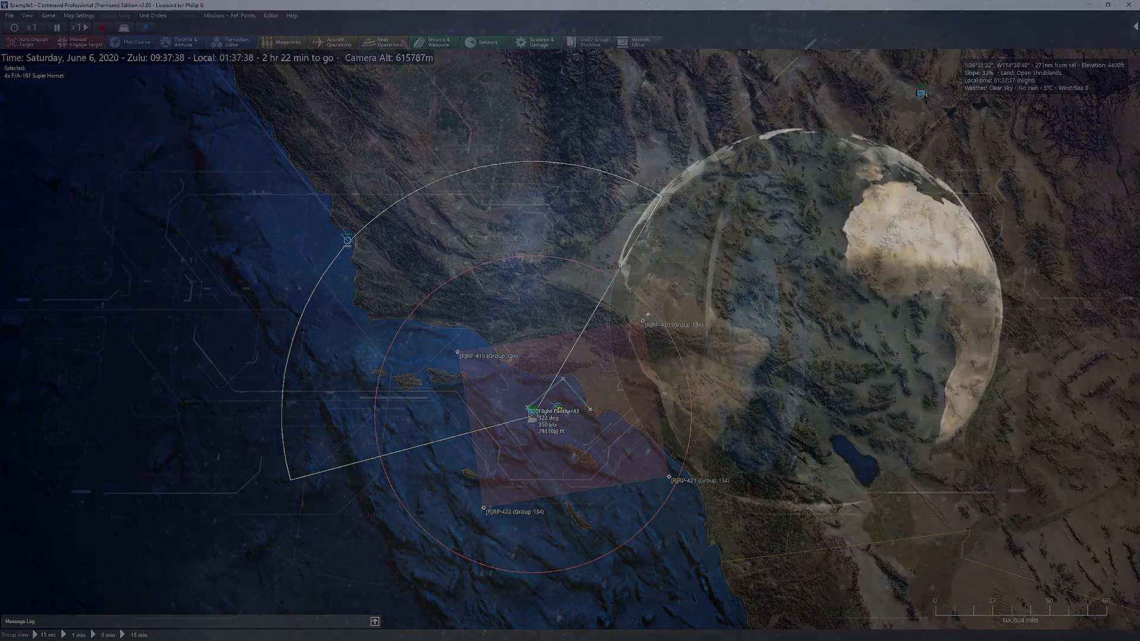